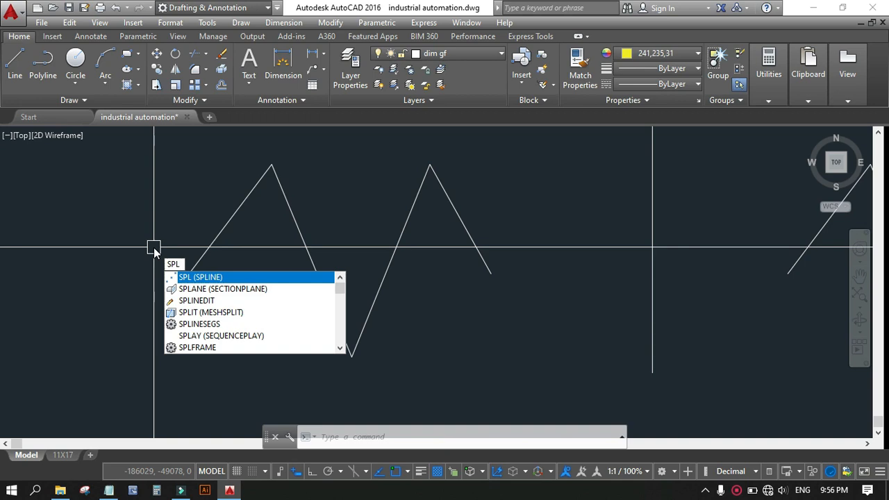
Start a spline with the Fit method and Chord knot parameterization
key(Return)
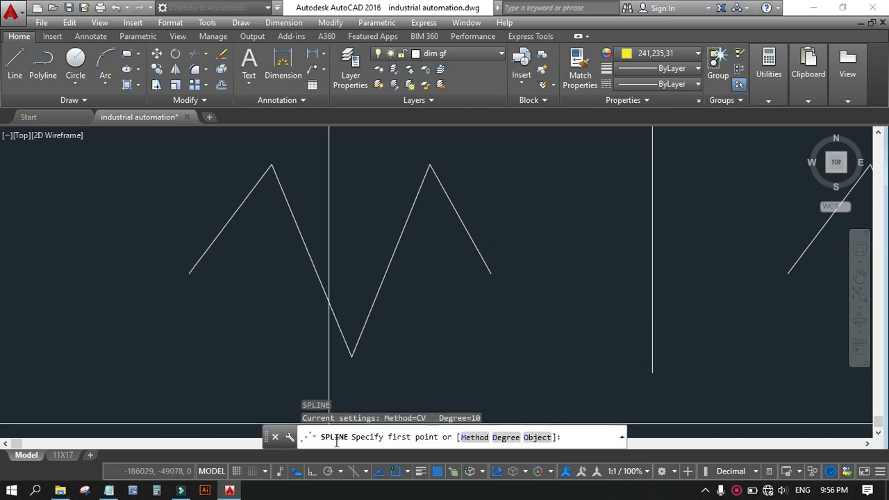
click(69, 100)
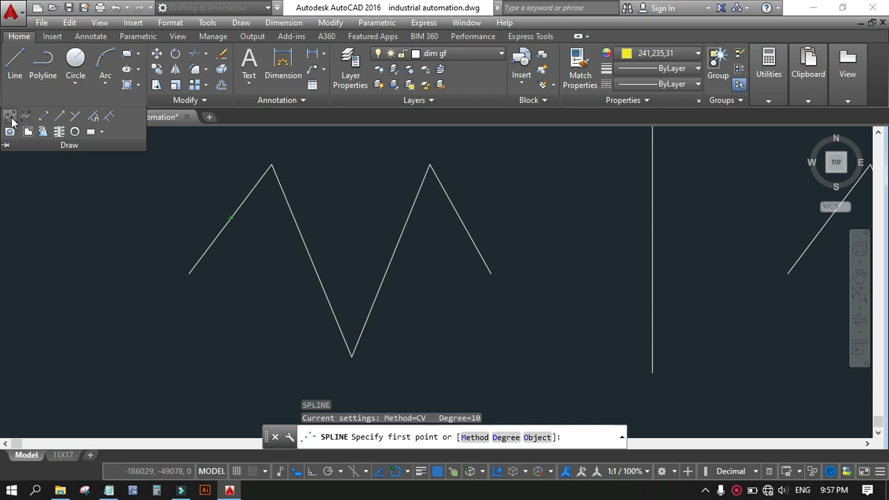
click(10, 121)
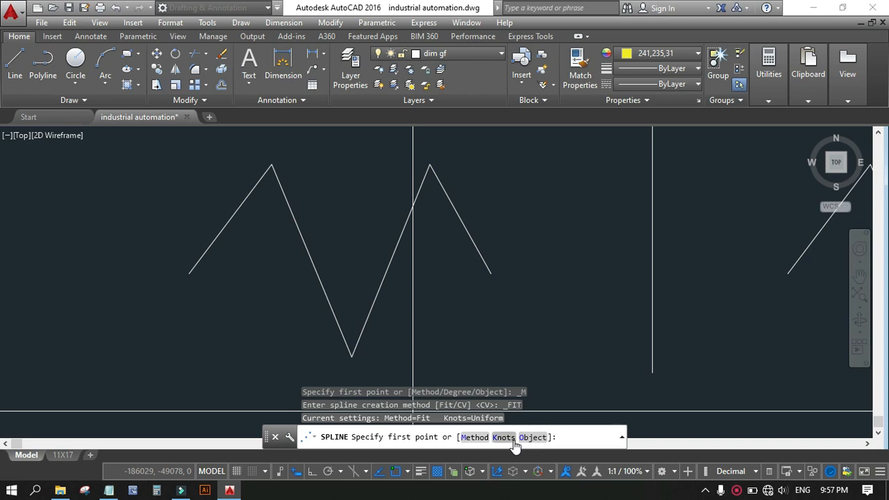
click(473, 438)
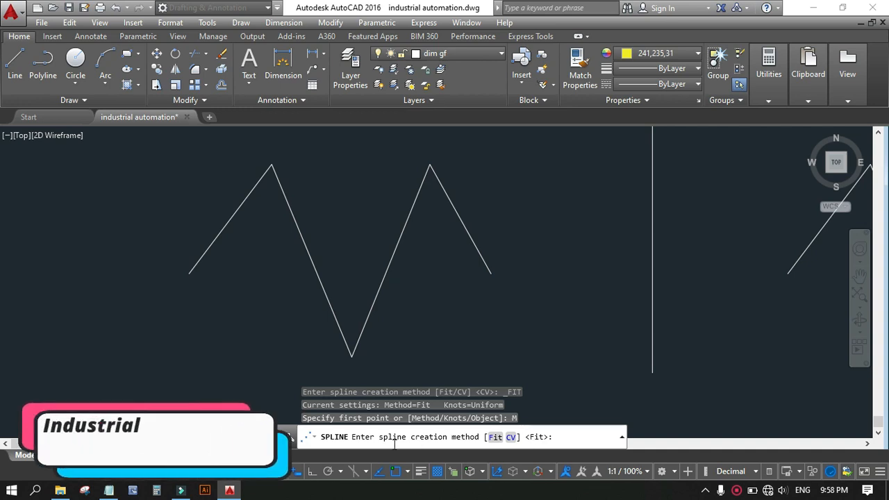
key(Return)
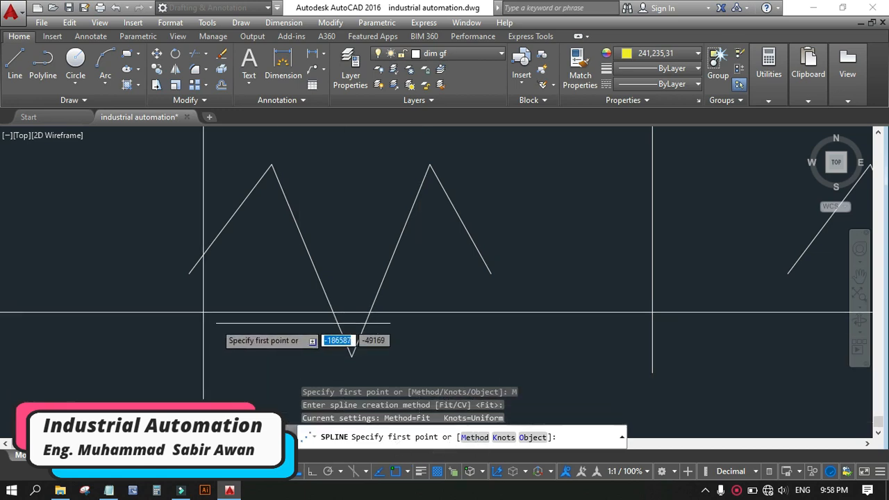
click(501, 437)
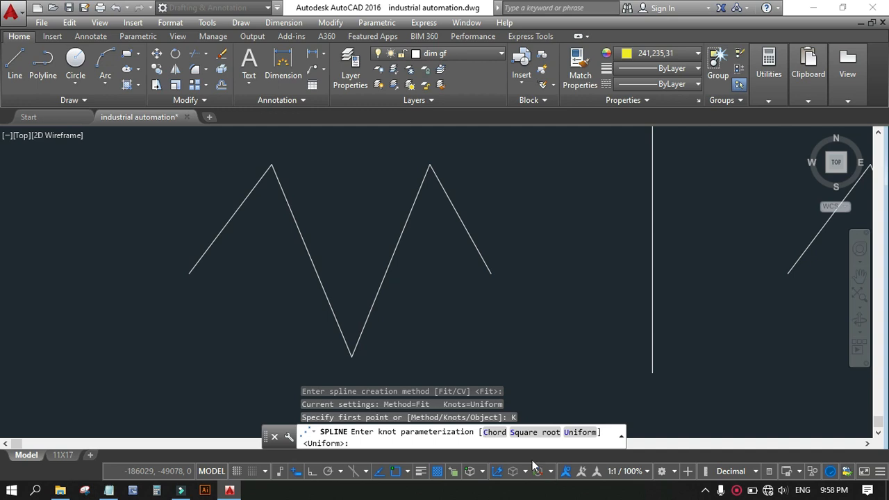
click(493, 432)
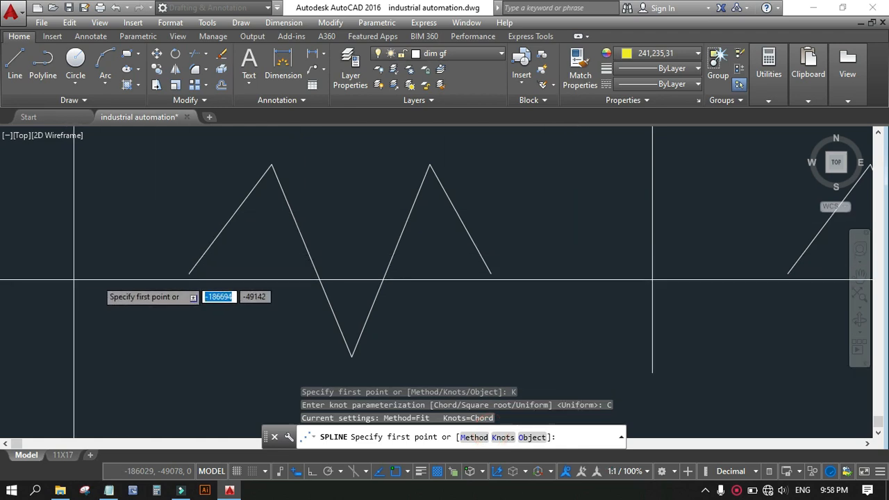
Draw the Chord-knot spline through all five vertices of the left zigzag line, from its left end to its right end
click(189, 273)
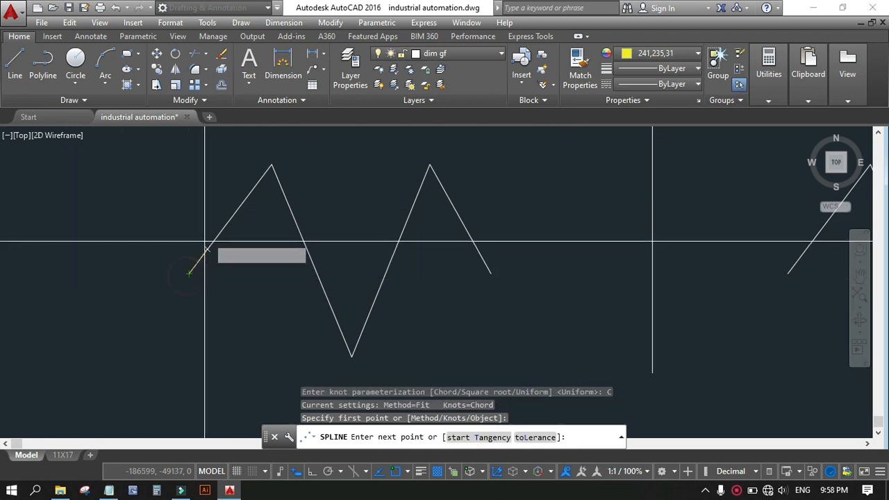
click(272, 165)
click(351, 356)
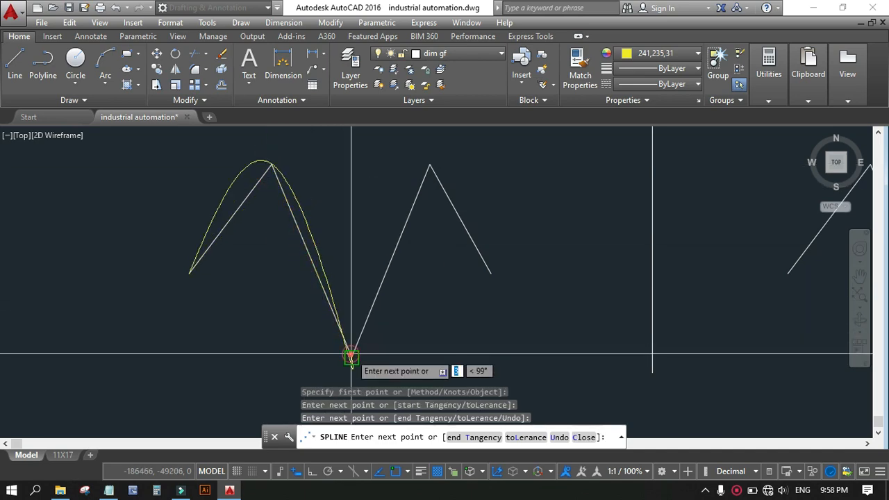
click(430, 165)
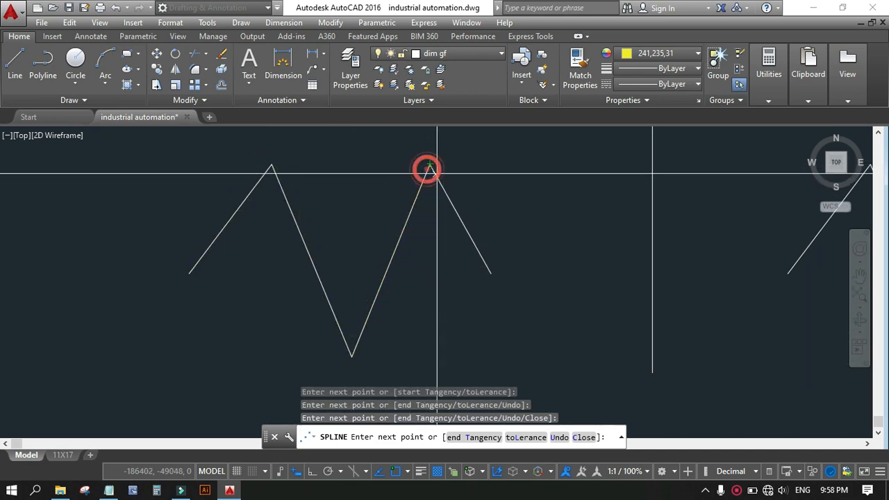
click(490, 273)
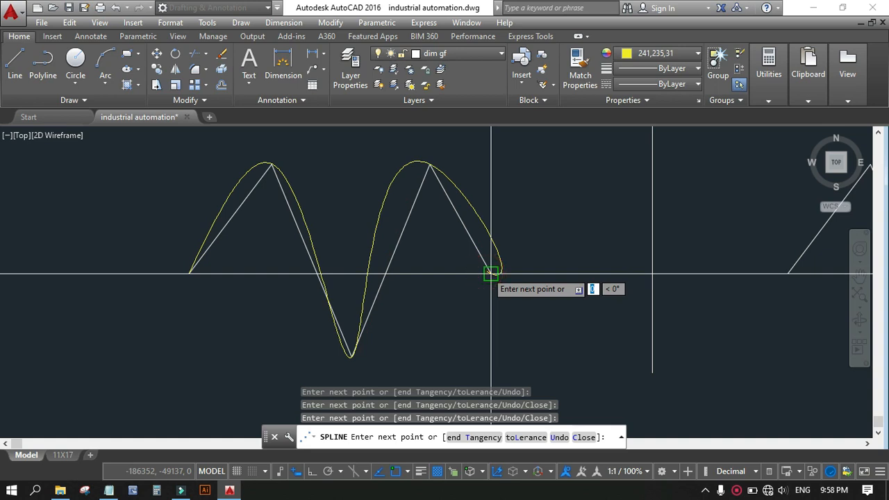
key(Return)
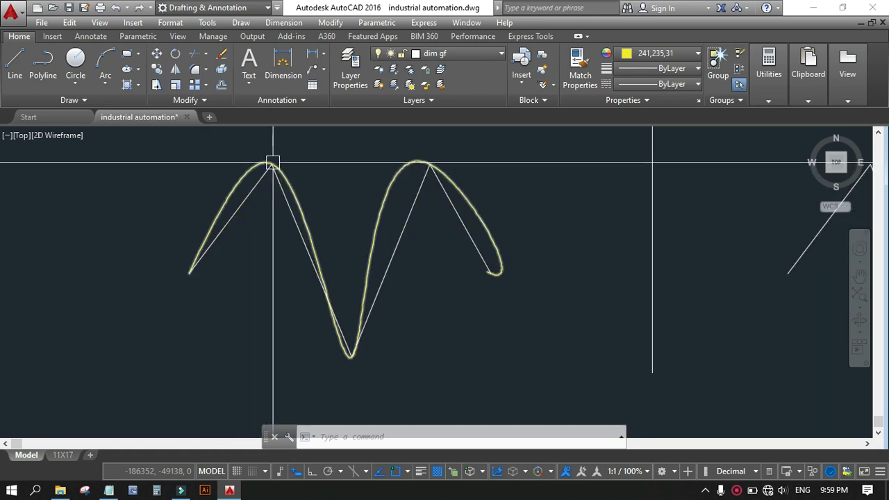
click(245, 171)
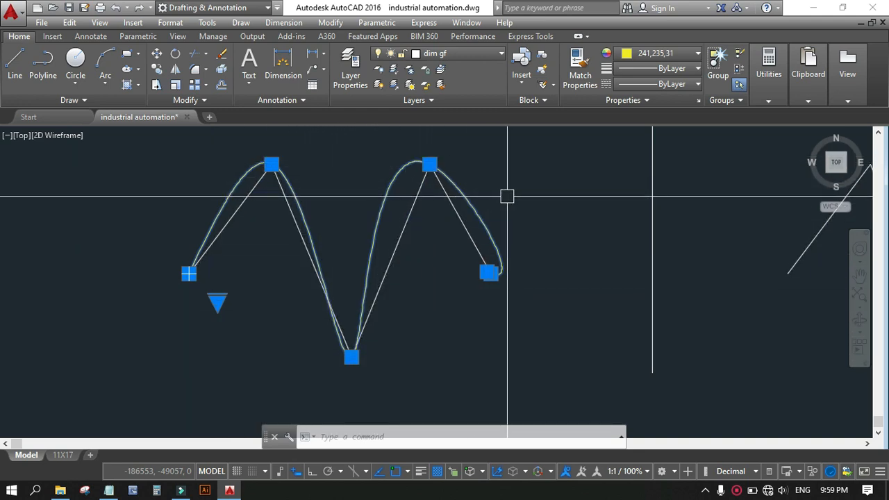
click(637, 53)
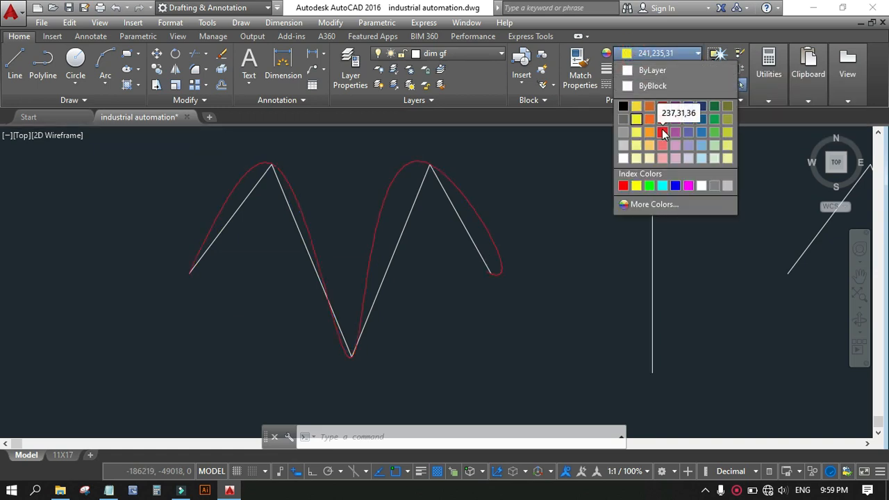
click(531, 208)
key(Escape)
key(Escape)
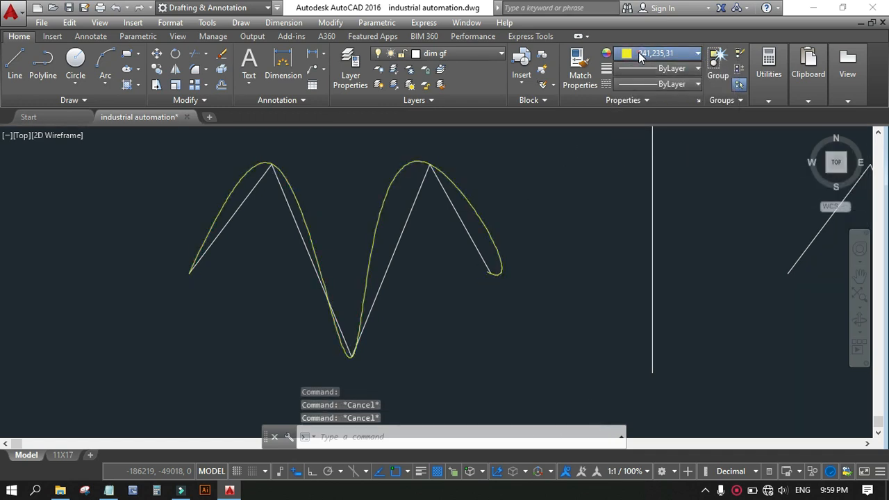
Set the current object color to red 205,32,39 and start a Fit spline with Square root knot parameterization
click(638, 54)
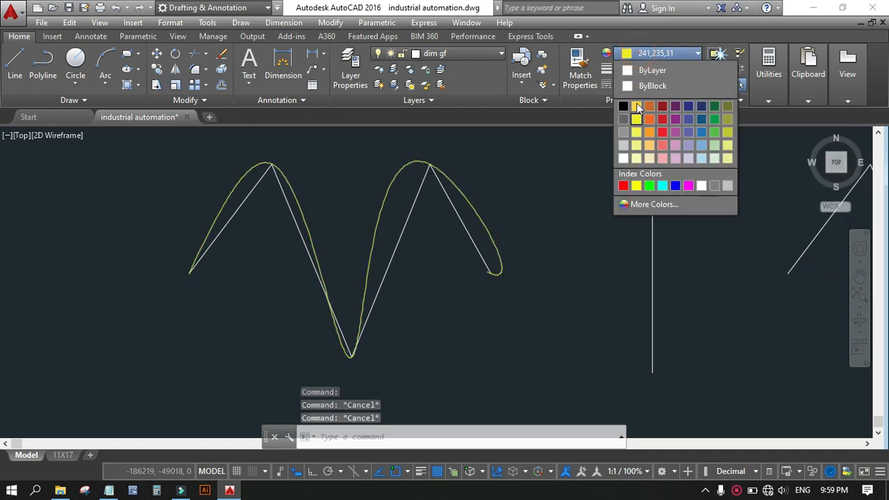
click(660, 122)
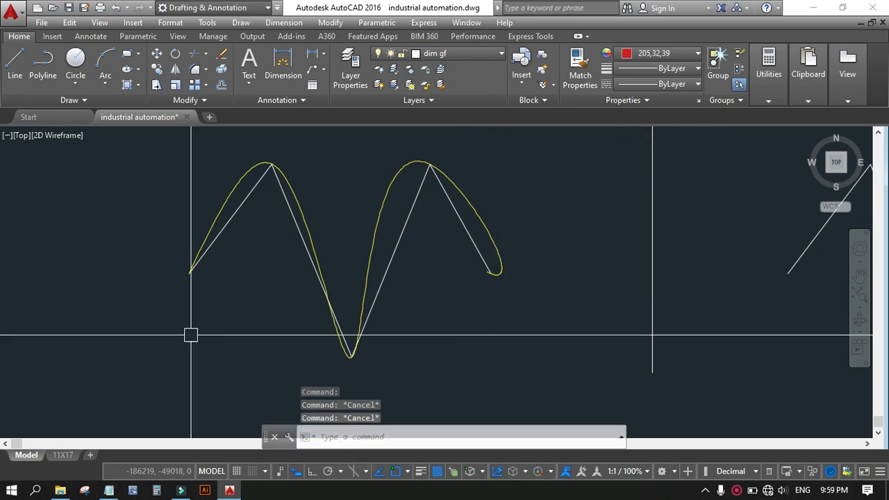
click(69, 102)
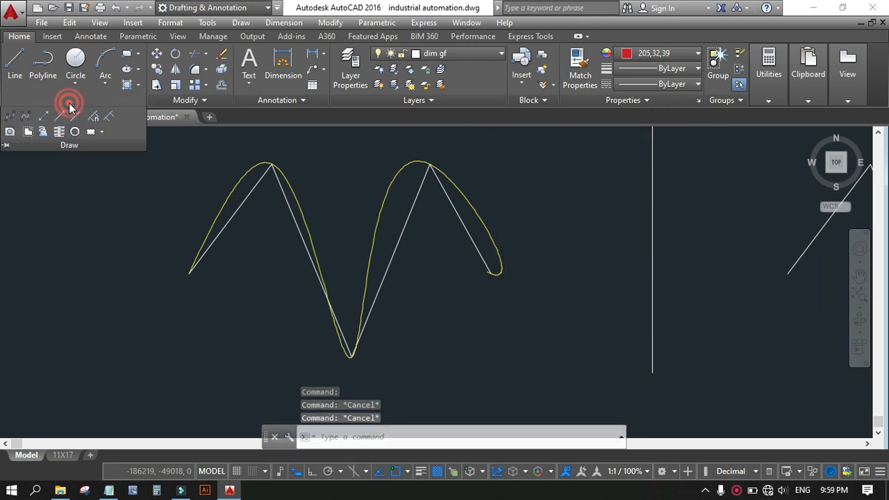
click(9, 118)
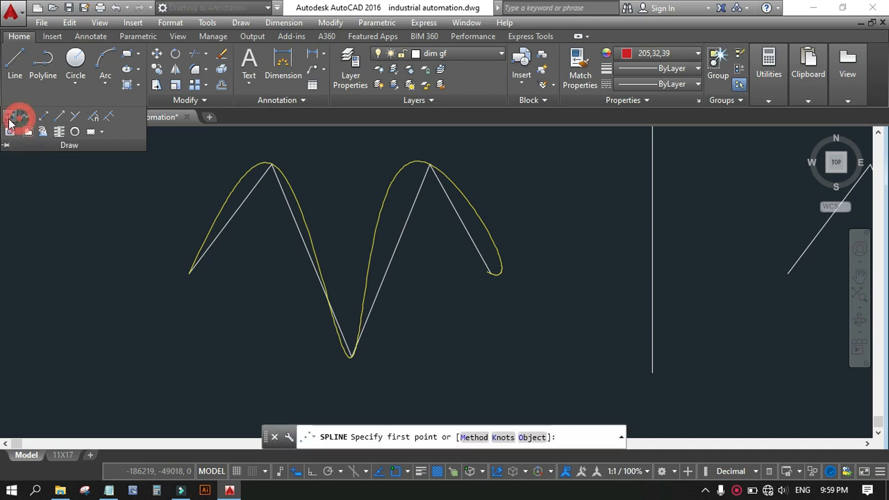
click(502, 437)
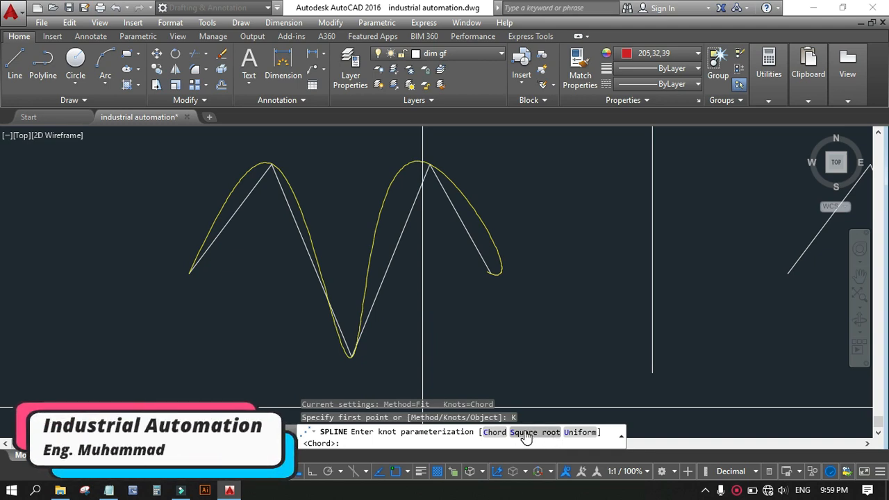
click(526, 432)
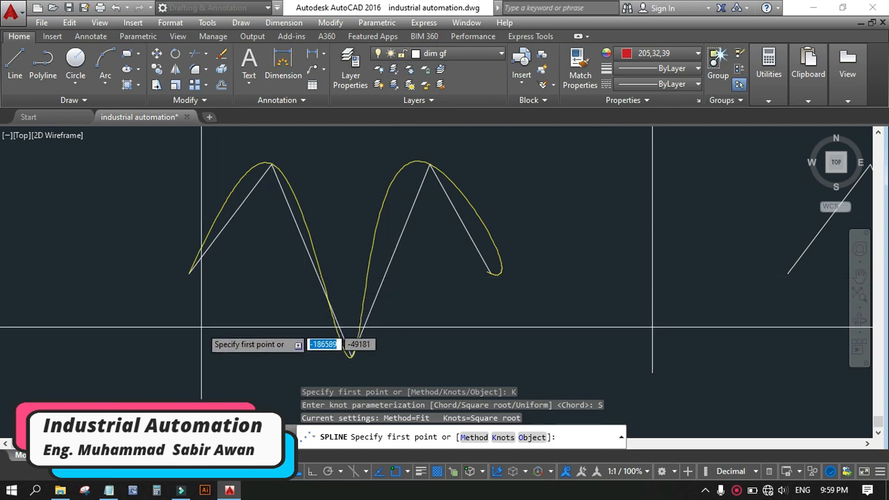
Draw the red Square root-knot spline through the same five vertices of the left zigzag line, starting at its left end
click(189, 272)
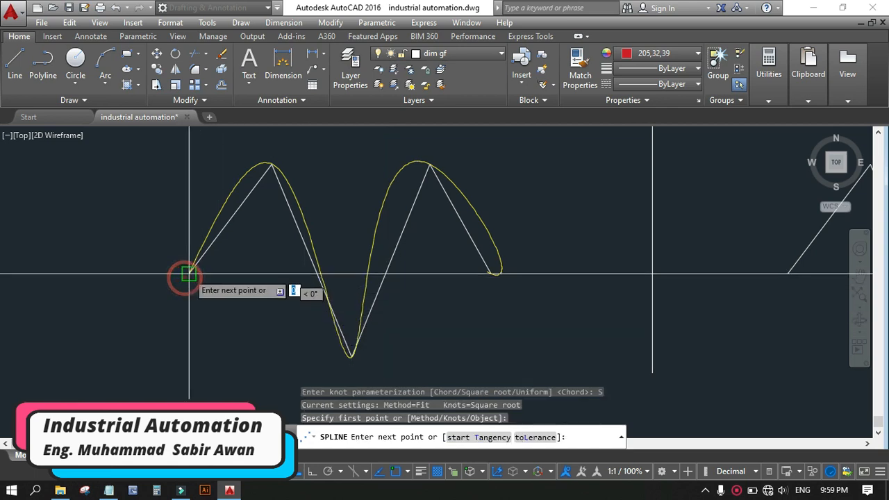
click(270, 165)
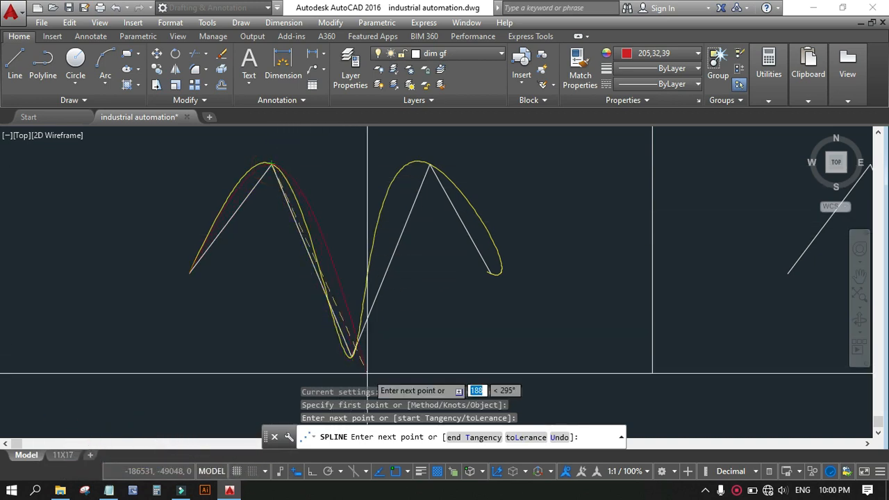
scroll(351, 358, up, 4)
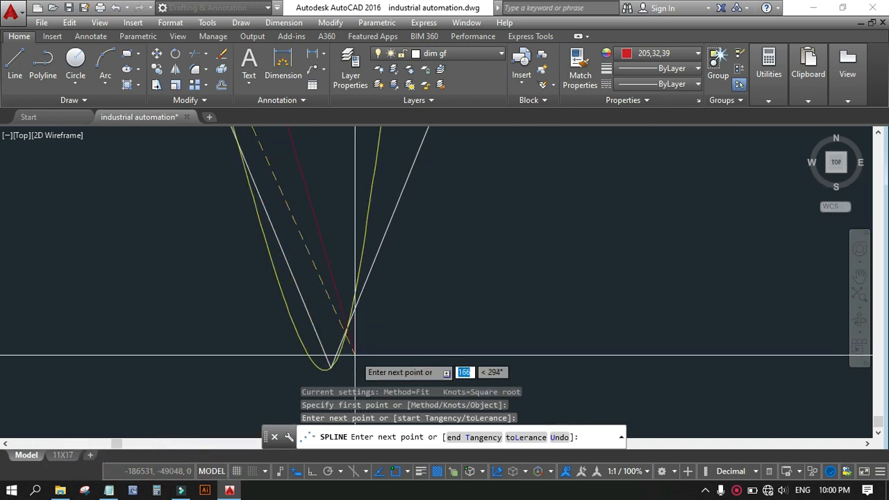
click(313, 379)
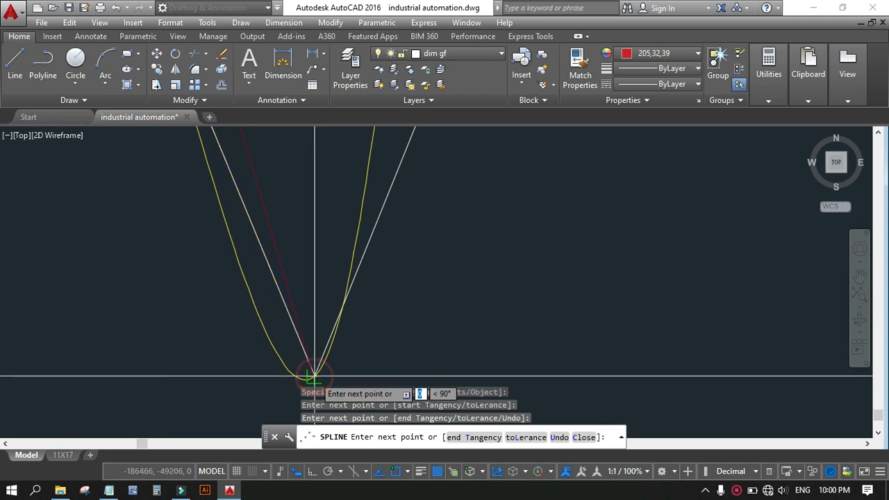
scroll(313, 375, down, 5)
scroll(330, 341, up, 5)
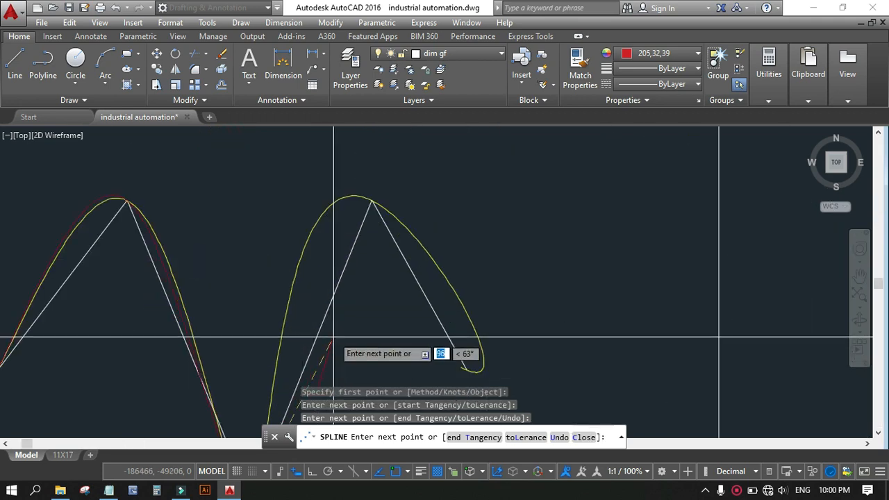
click(371, 201)
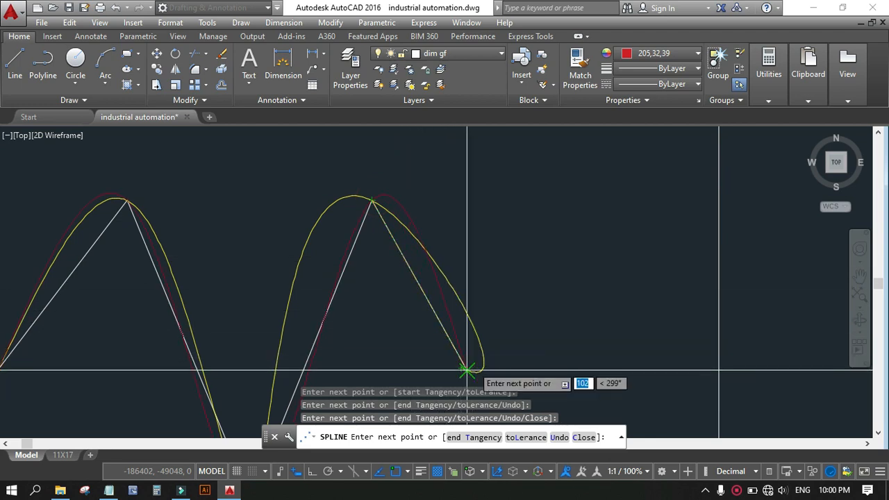
scroll(467, 371, up, 4)
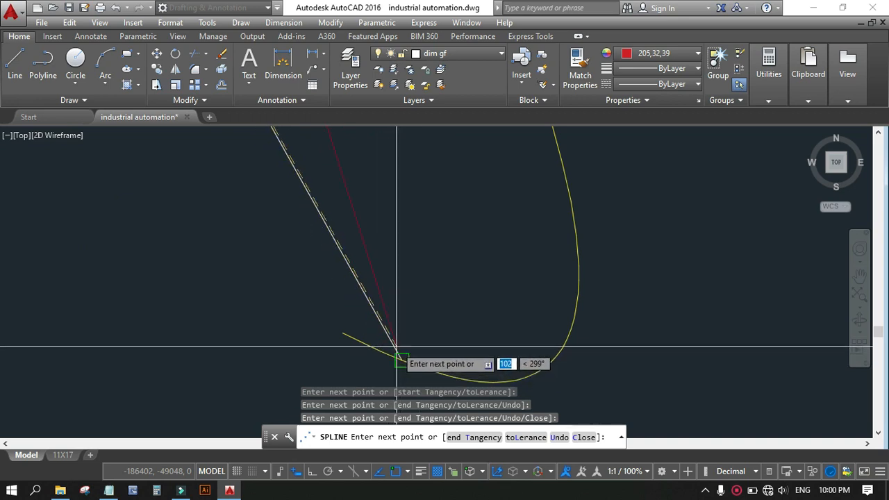
click(400, 358)
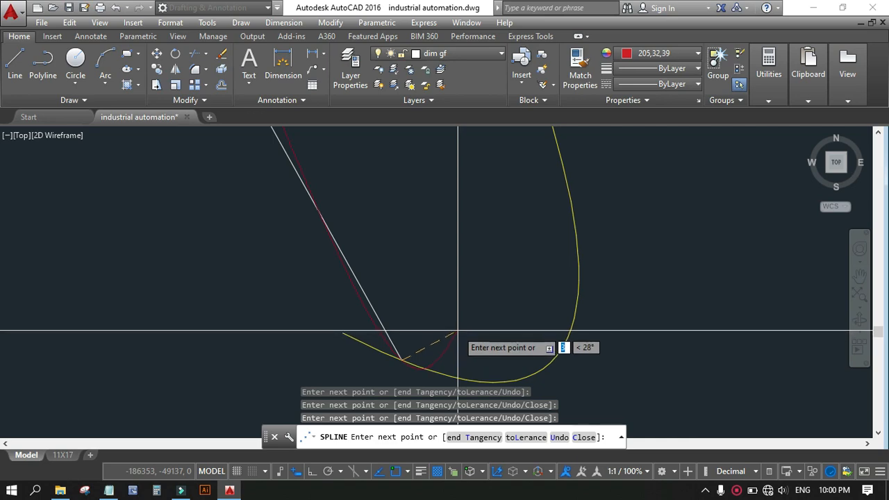
key(Return)
Compare the yellow Chord spline and the red Square root spline against the zigzag line's vertices and segments
scroll(557, 341, down, 5)
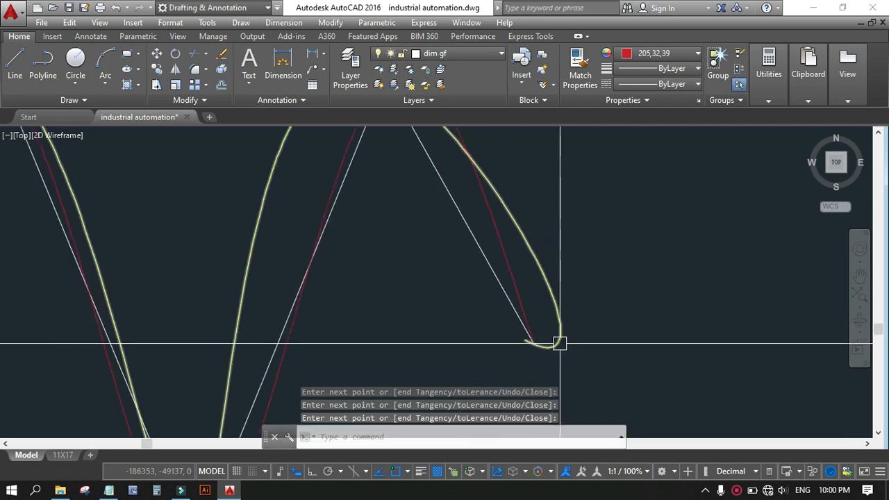
scroll(593, 329, up, 3)
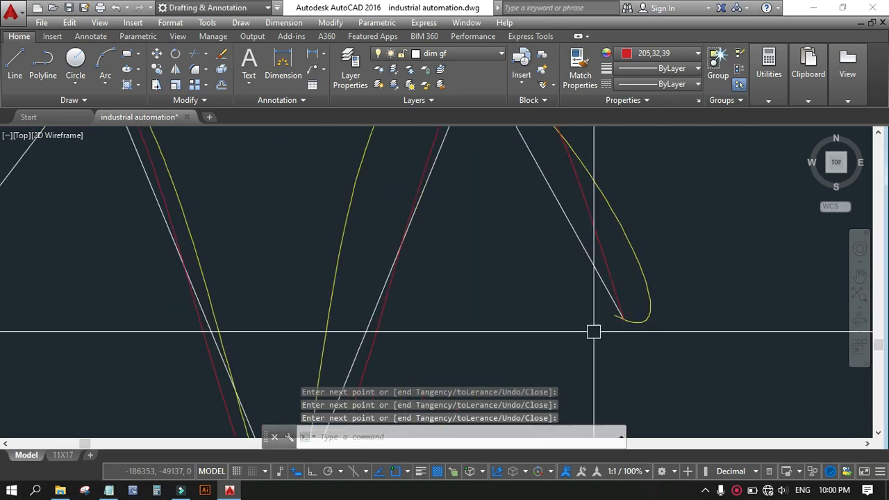
scroll(665, 312, down, 2)
scroll(540, 323, up, 2)
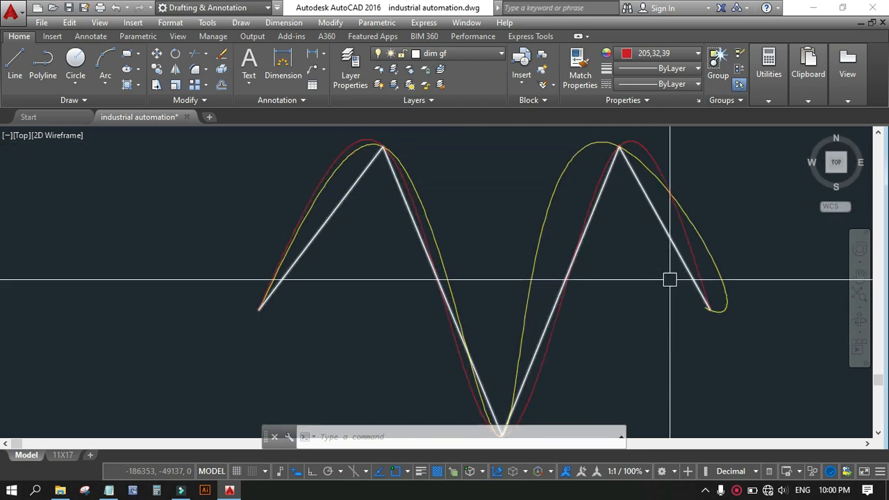
scroll(595, 254, down, 3)
scroll(660, 260, up, 4)
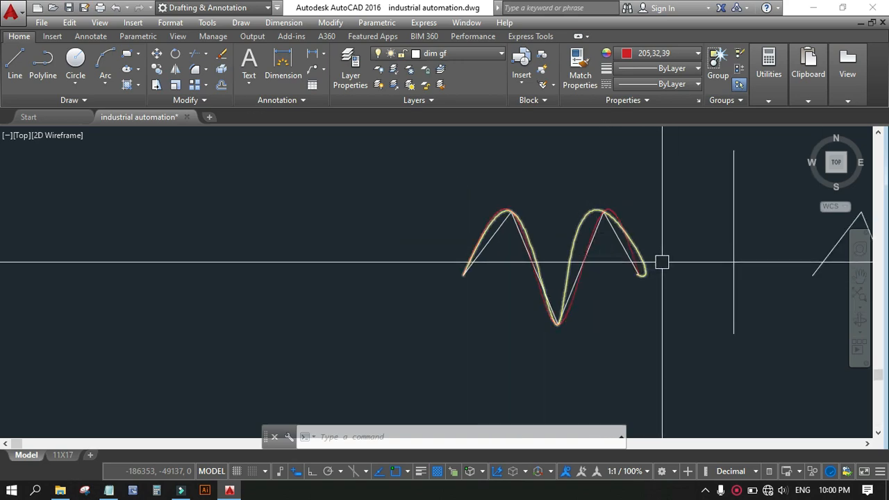
scroll(292, 234, down, 2)
scroll(378, 225, up, 1)
scroll(463, 228, down, 1)
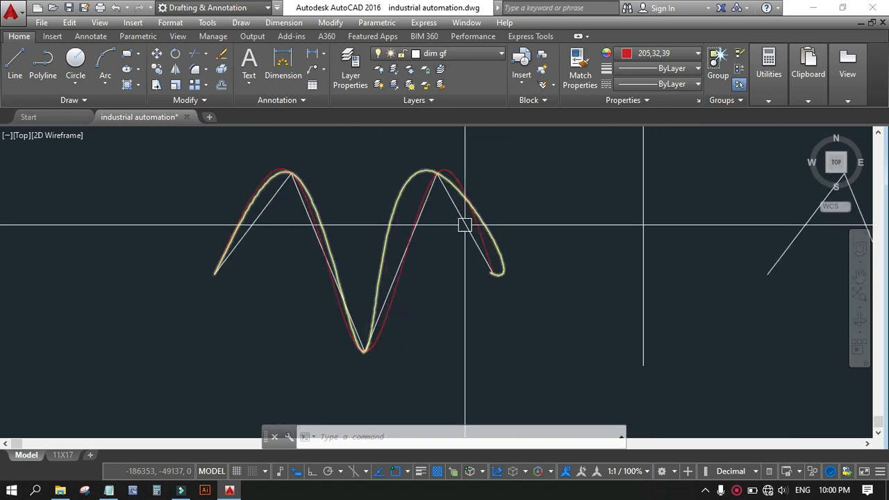
scroll(488, 207, up, 1)
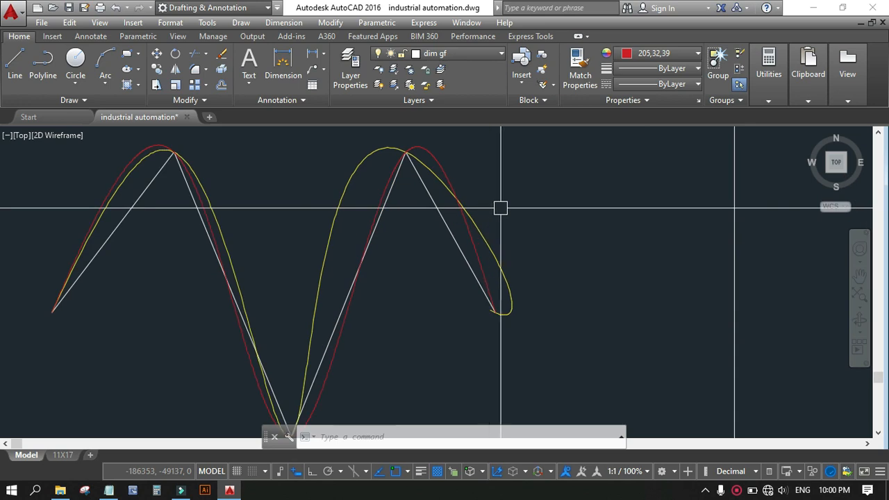
Start a Fit spline with Uniform knot parameterization at the left end of the left zigzag line
scroll(506, 207, down, 1)
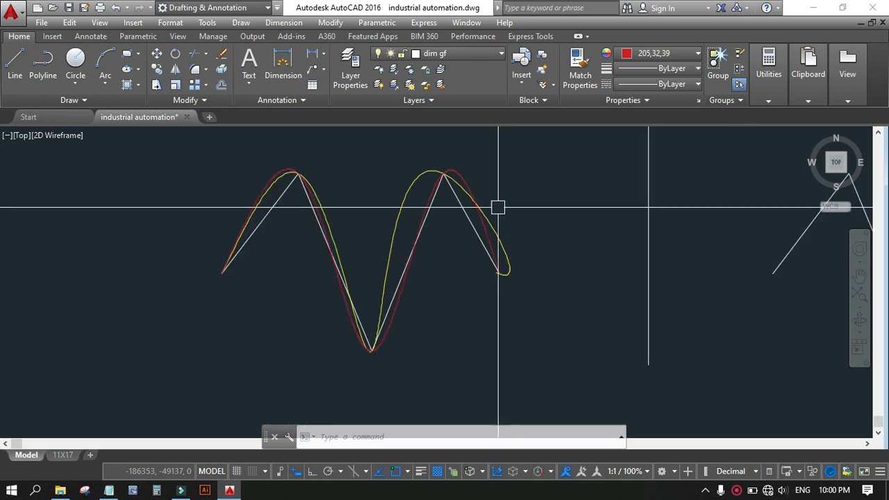
click(64, 101)
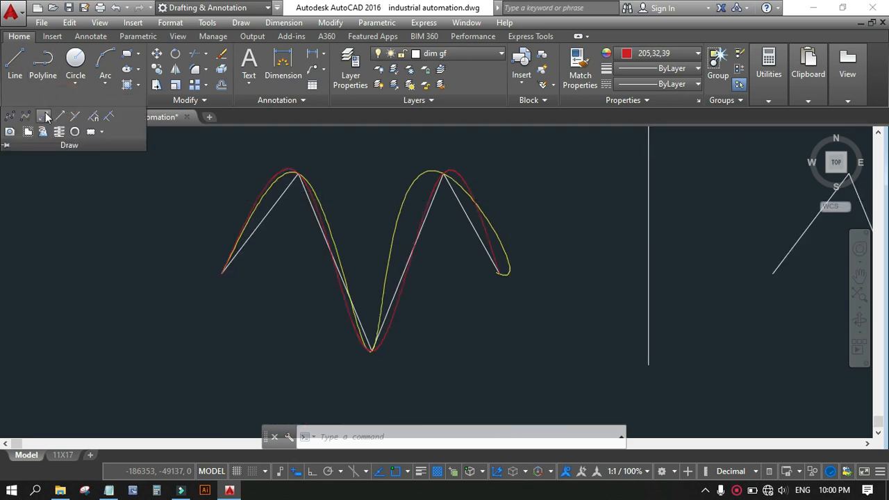
click(10, 117)
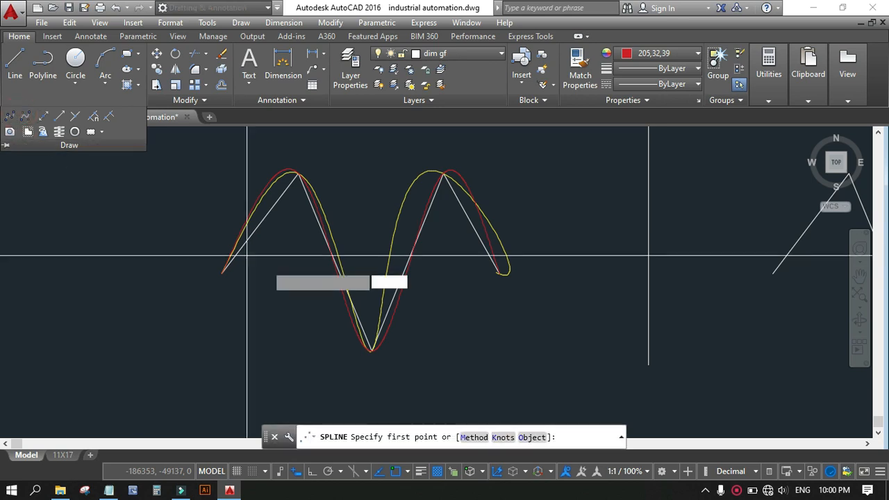
click(502, 438)
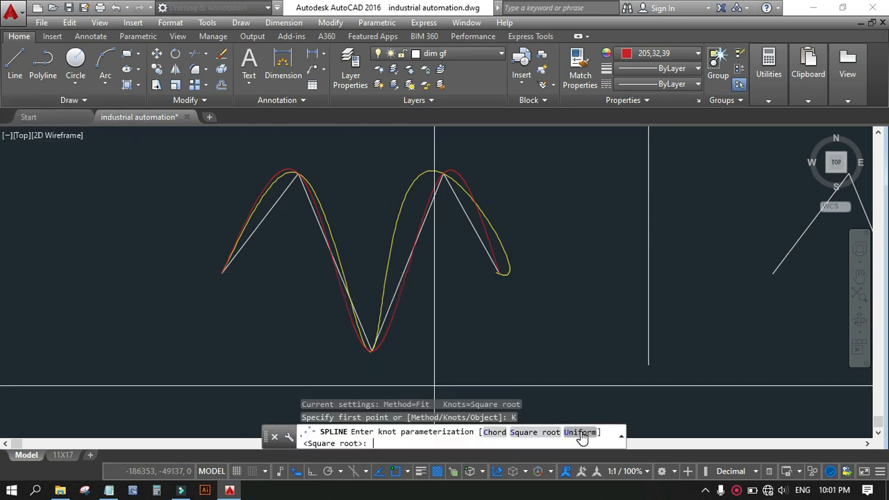
click(580, 432)
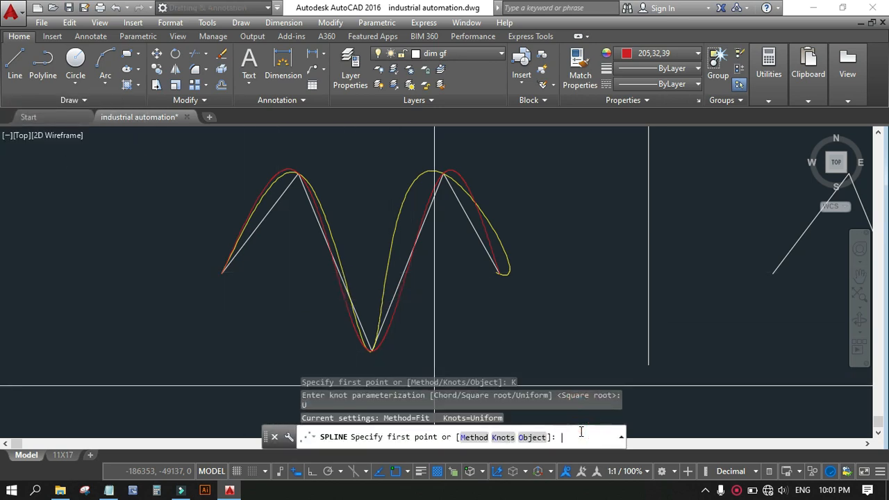
scroll(215, 291, up, 5)
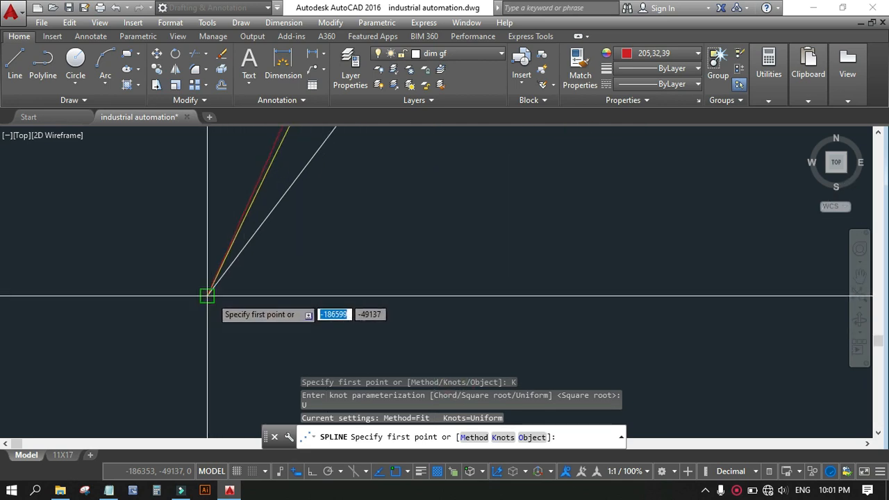
click(207, 296)
Continue the Uniform-knot spline through the zigzag's first peak and its lower middle vertex
scroll(206, 297, down, 4)
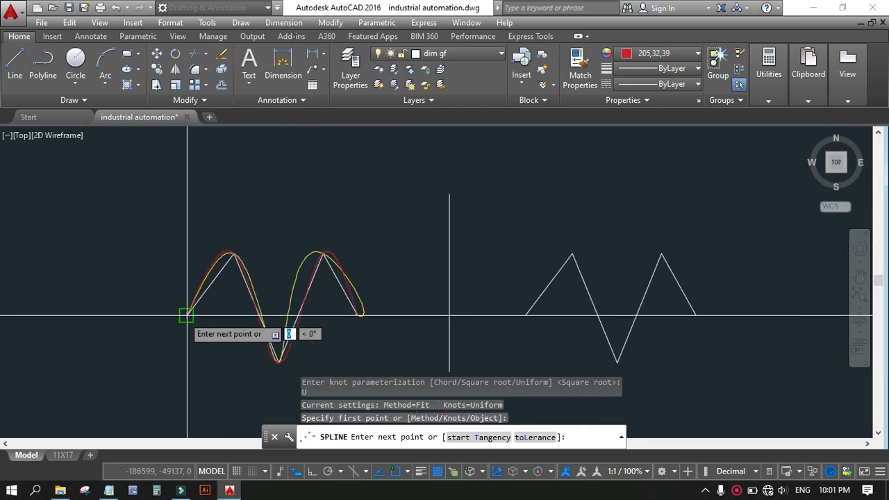
scroll(284, 358, up, 5)
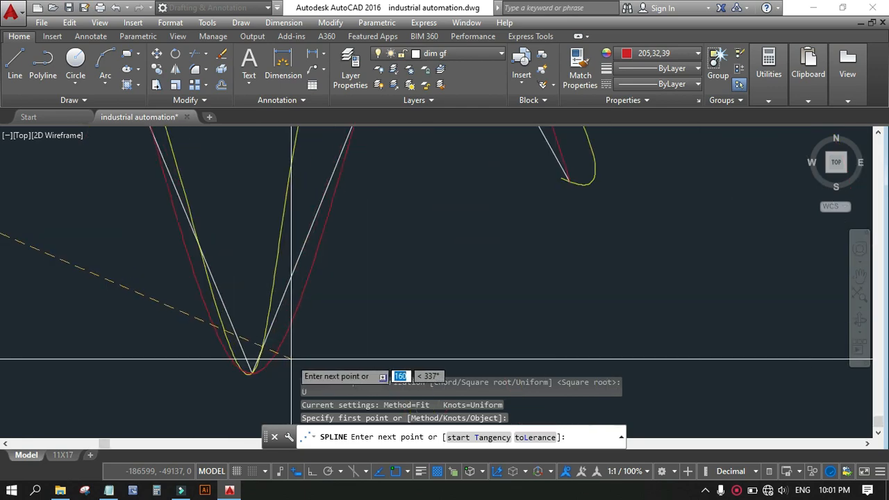
scroll(291, 359, down, 5)
scroll(243, 165, up, 5)
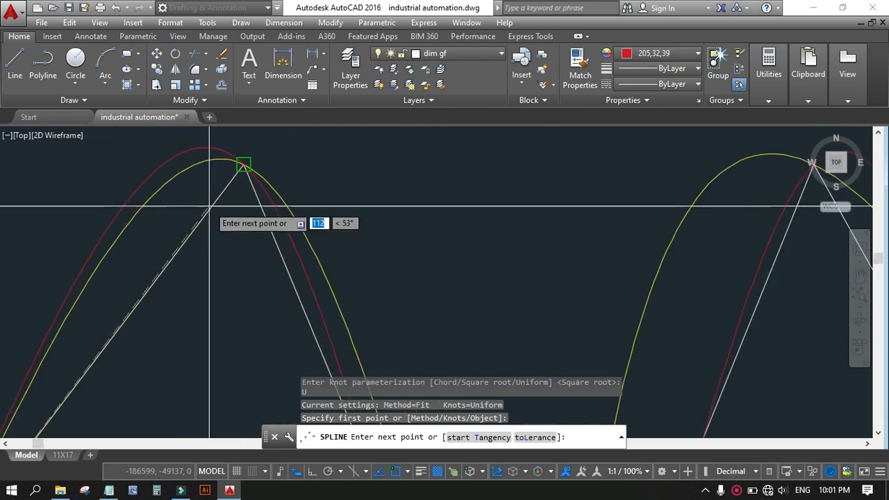
click(243, 165)
scroll(234, 164, down, 5)
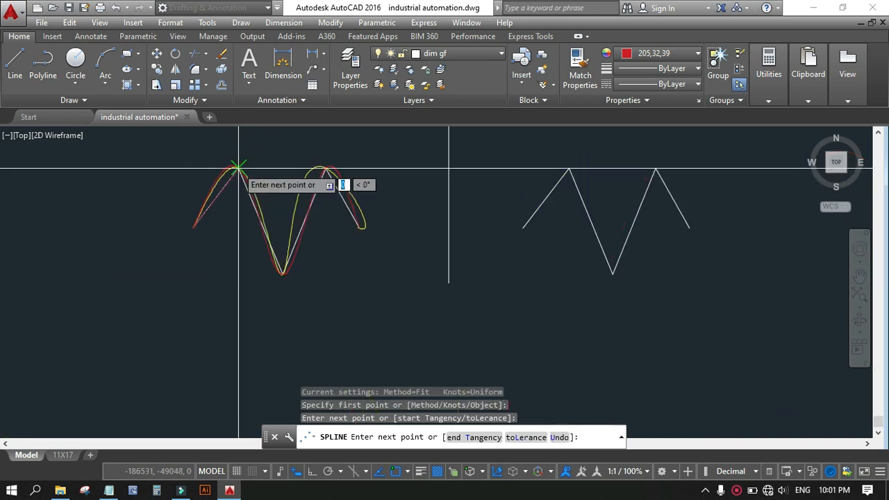
scroll(275, 266, up, 5)
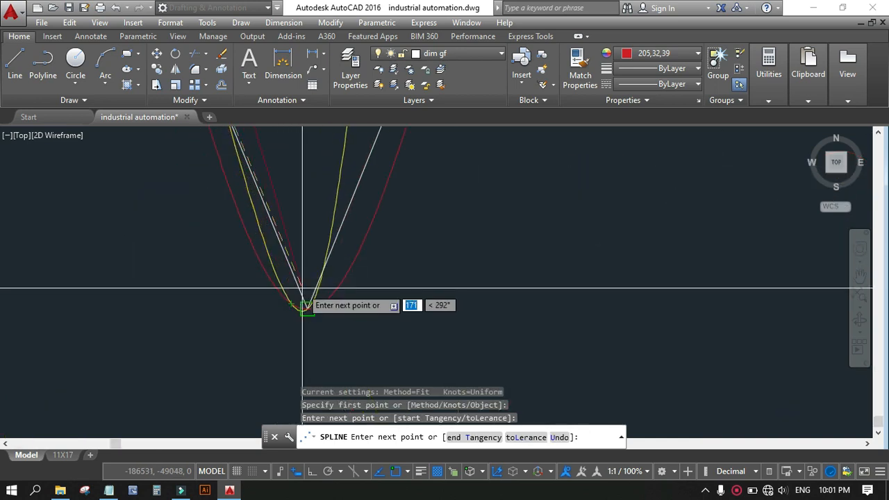
click(302, 286)
scroll(302, 291, down, 5)
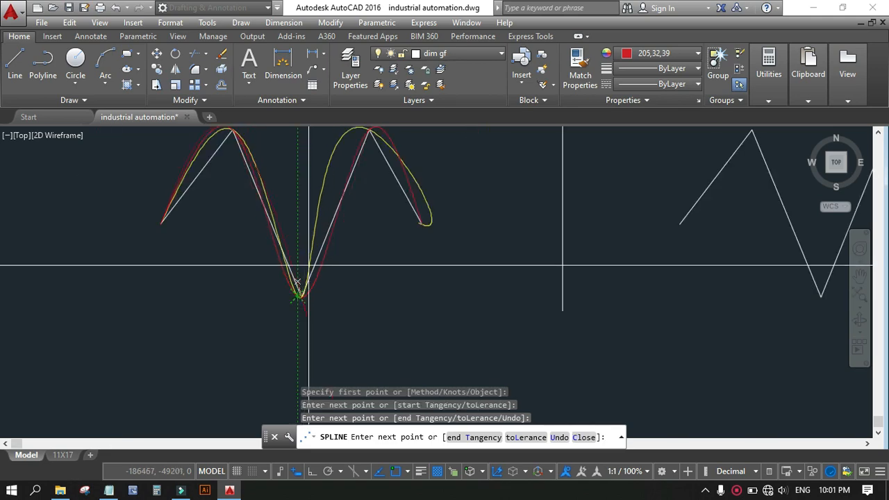
Run the Uniform-knot spline through the second peak and finish it at the zigzag's right end
scroll(301, 242, down, 3)
scroll(339, 195, up, 8)
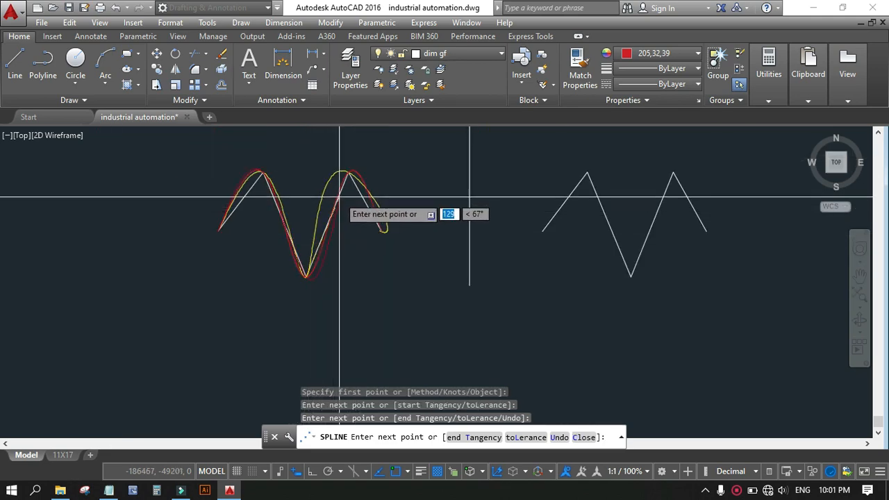
scroll(345, 186, down, 3)
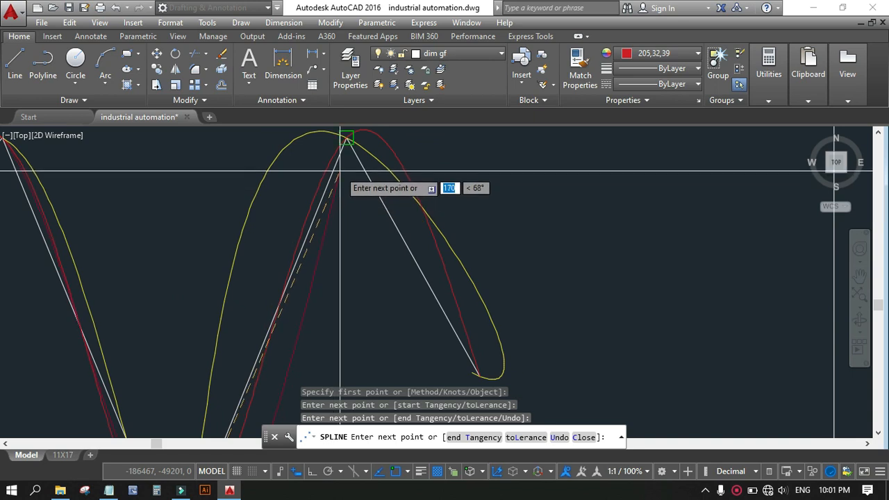
click(340, 169)
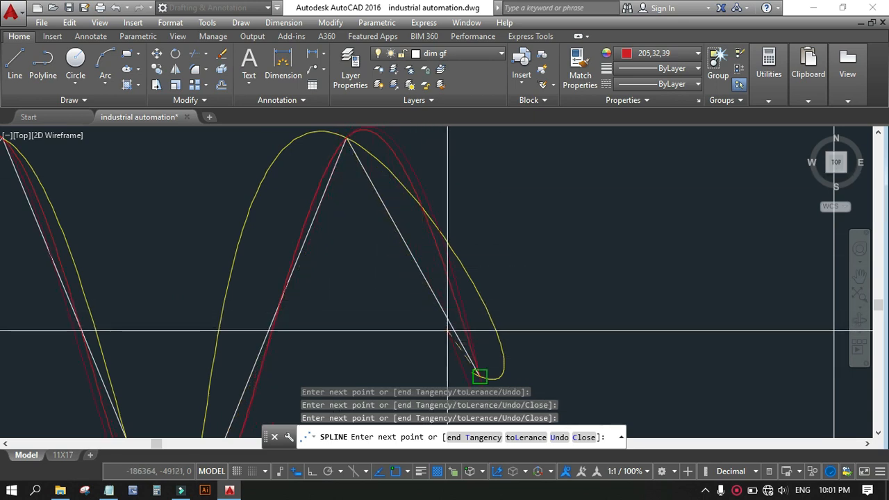
click(447, 331)
key(Return)
scroll(565, 333, down, 3)
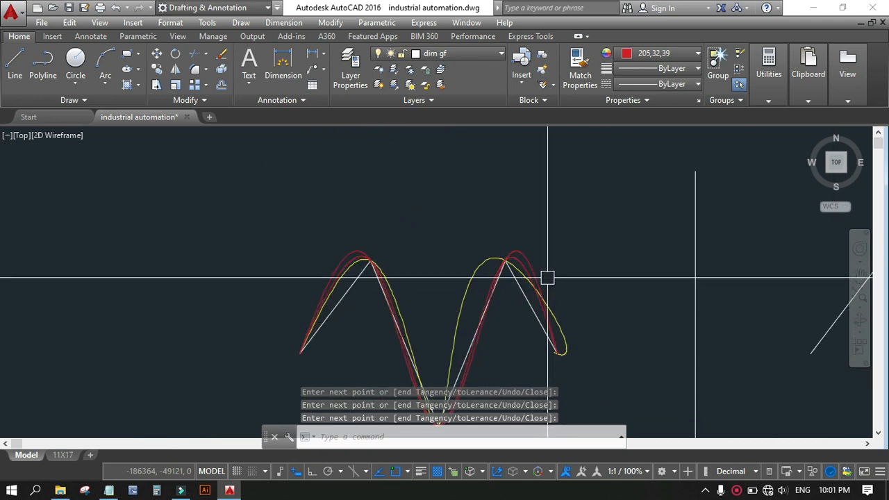
Change the color of the new Uniform-knot spline to green
scroll(549, 259, up, 5)
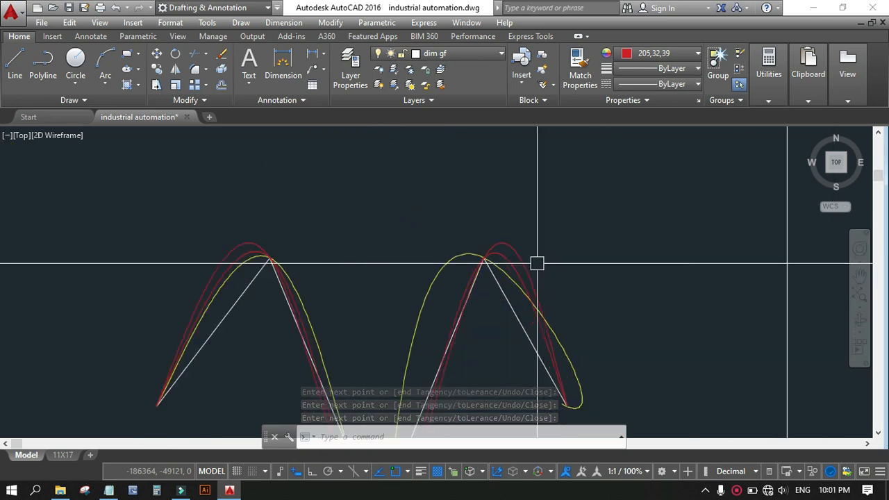
click(646, 54)
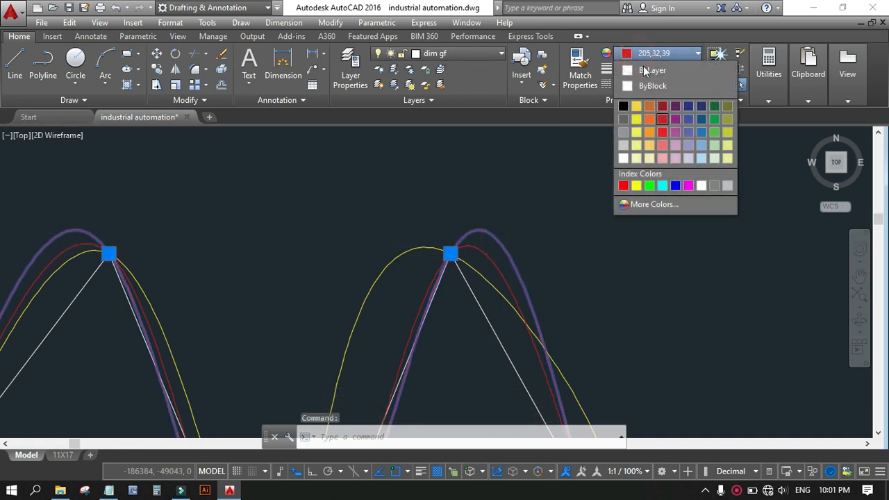
click(712, 124)
key(Escape)
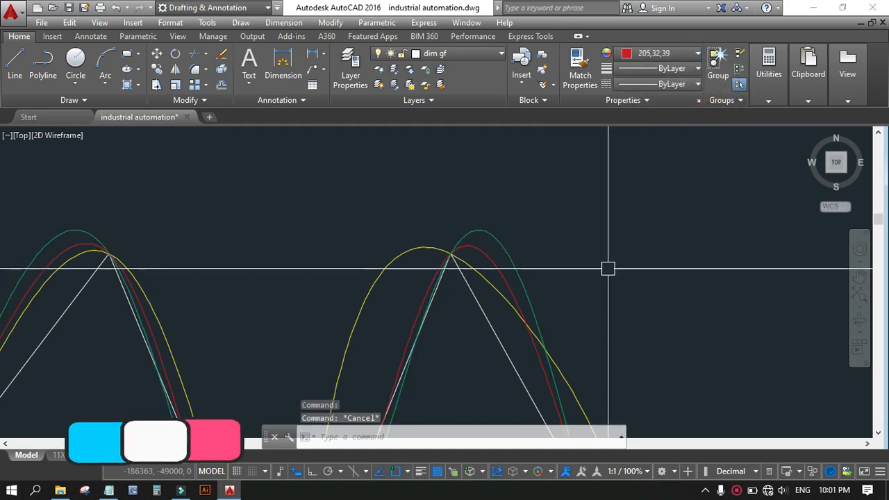
Compare how the yellow Chord, red Square root and green Uniform splines curve around the zigzag line's peaks and segments
scroll(623, 218, down, 3)
scroll(426, 260, up, 4)
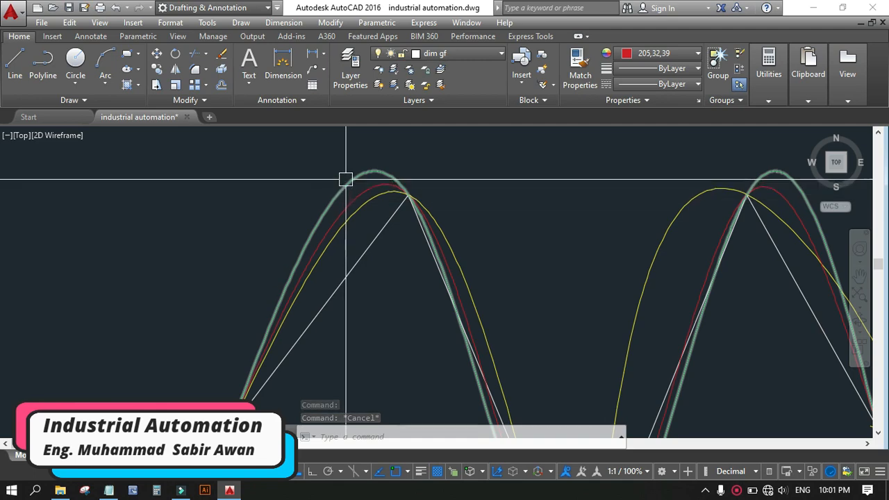
scroll(346, 178, down, 2)
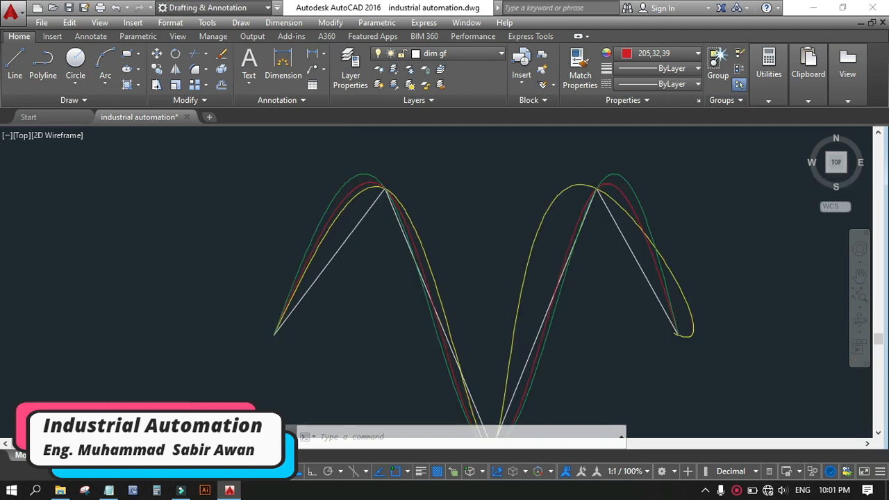
scroll(384, 201, down, 2)
scroll(347, 209, up, 2)
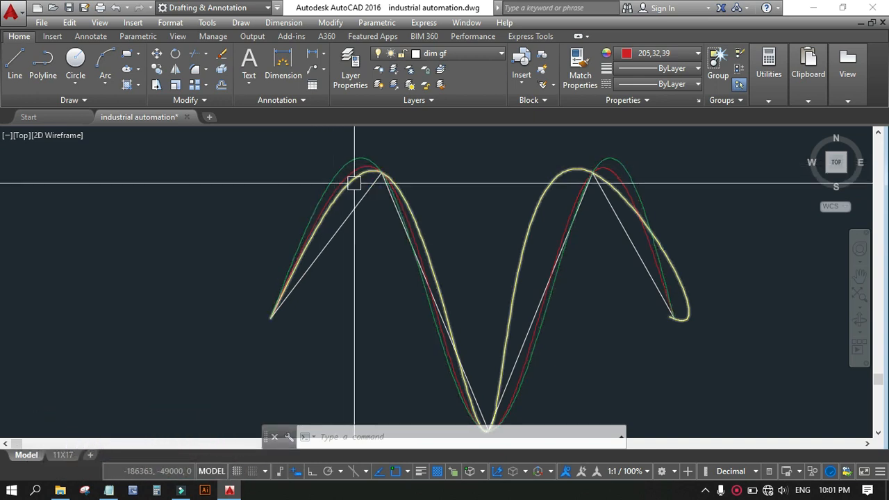
scroll(353, 180, up, 3)
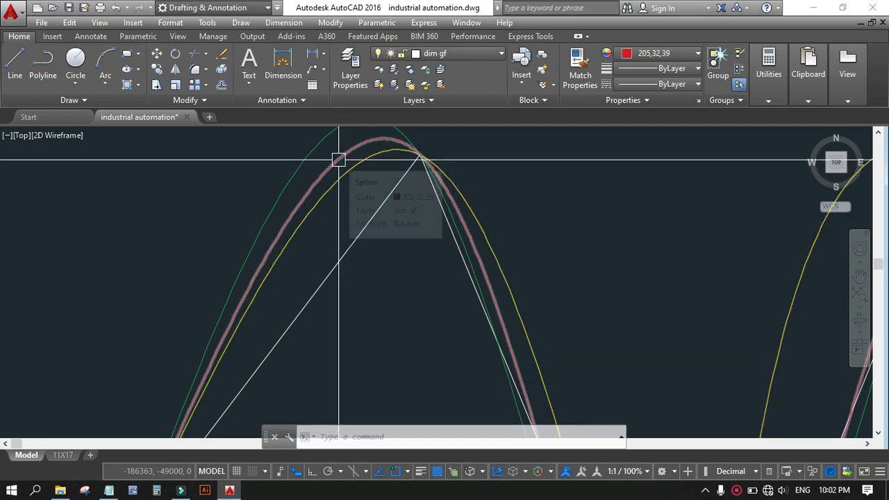
scroll(242, 193, down, 5)
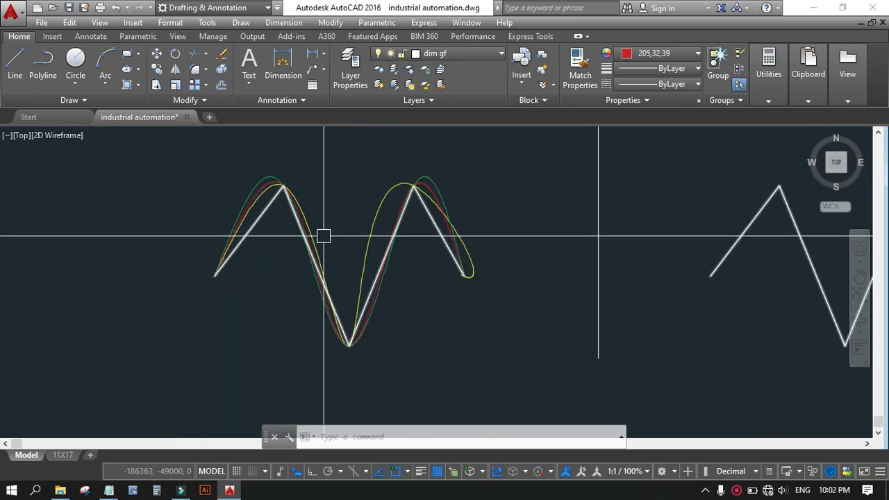
scroll(426, 206, up, 4)
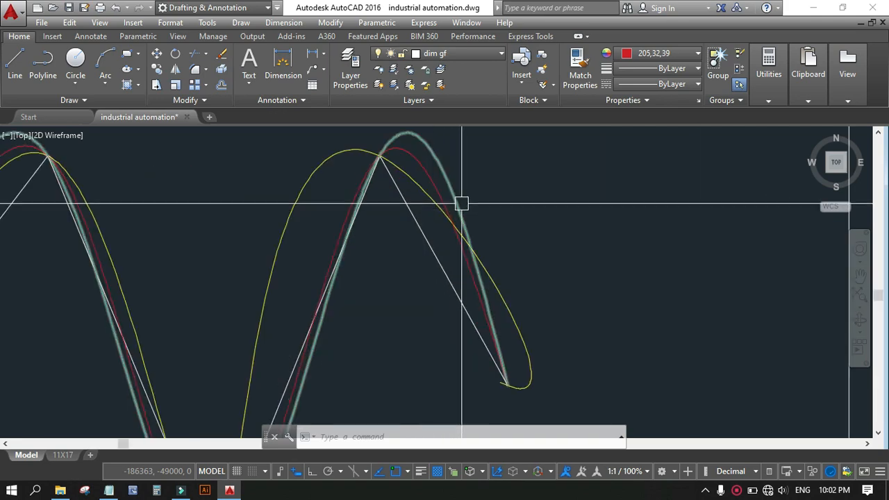
scroll(568, 244, down, 2)
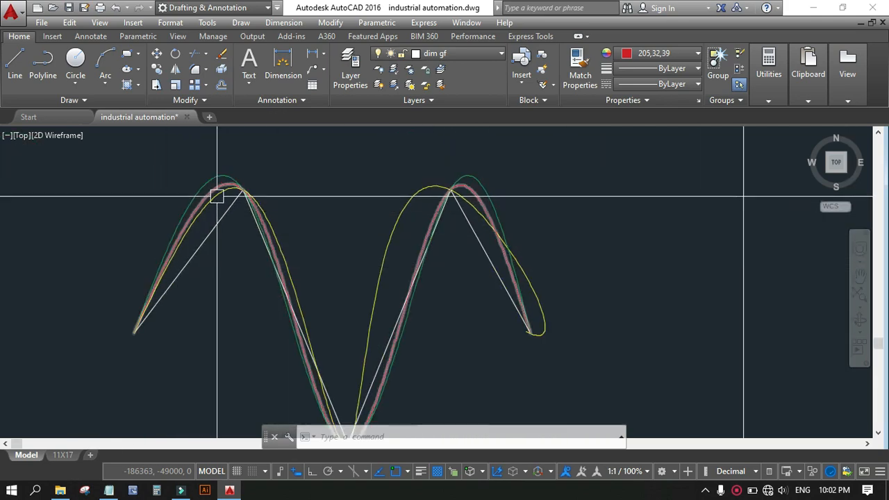
scroll(217, 194, up, 3)
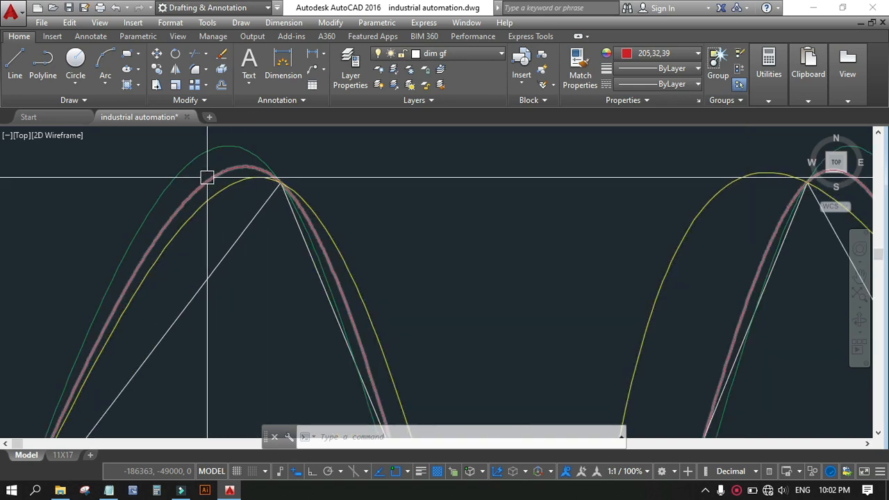
scroll(207, 177, down, 3)
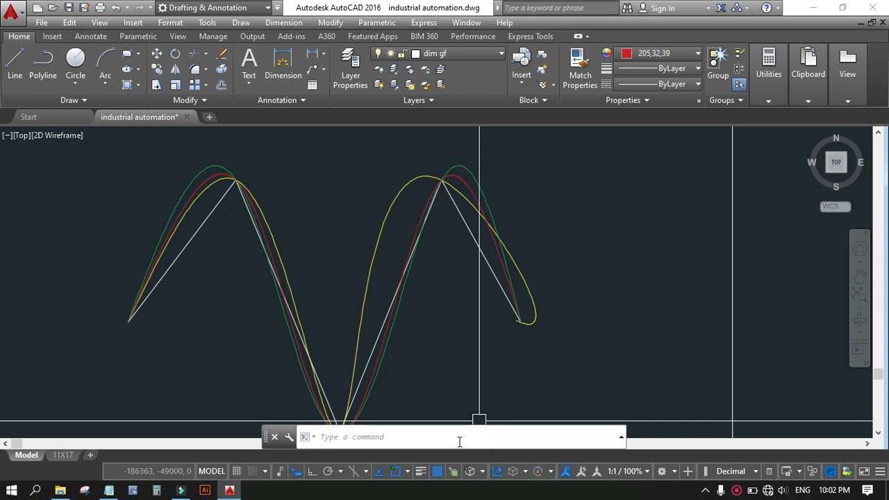
scroll(366, 354, down, 2)
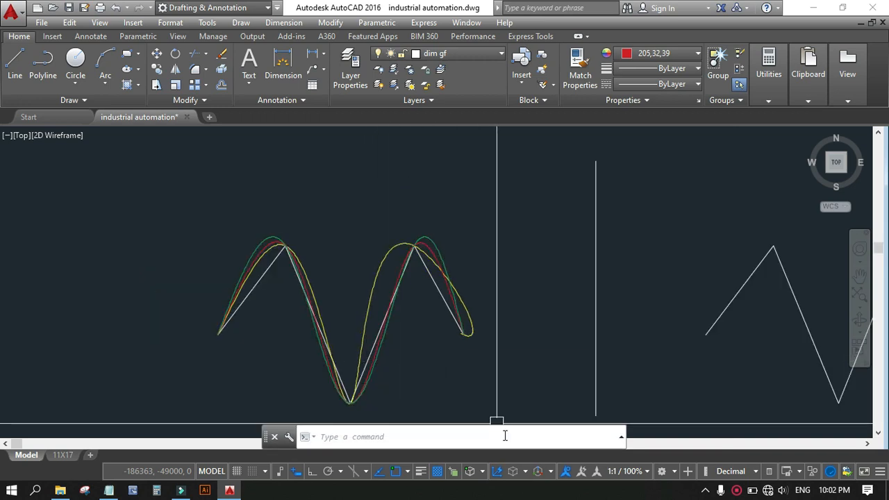
click(65, 101)
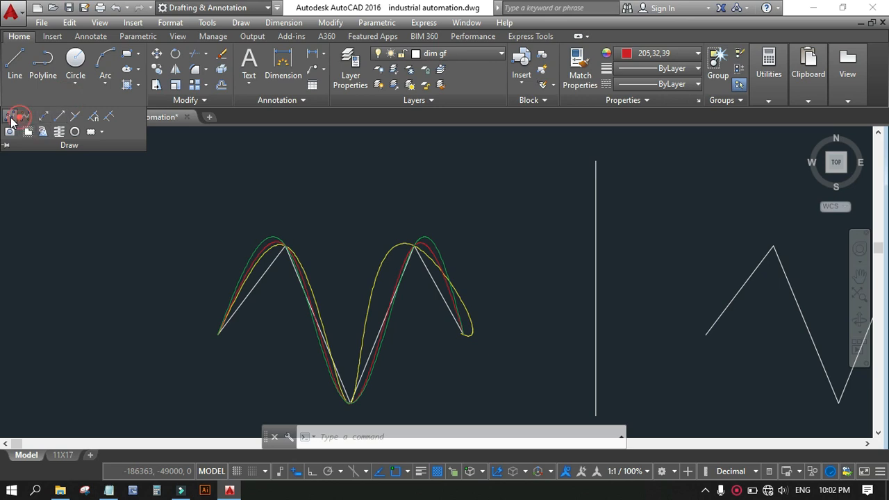
click(11, 118)
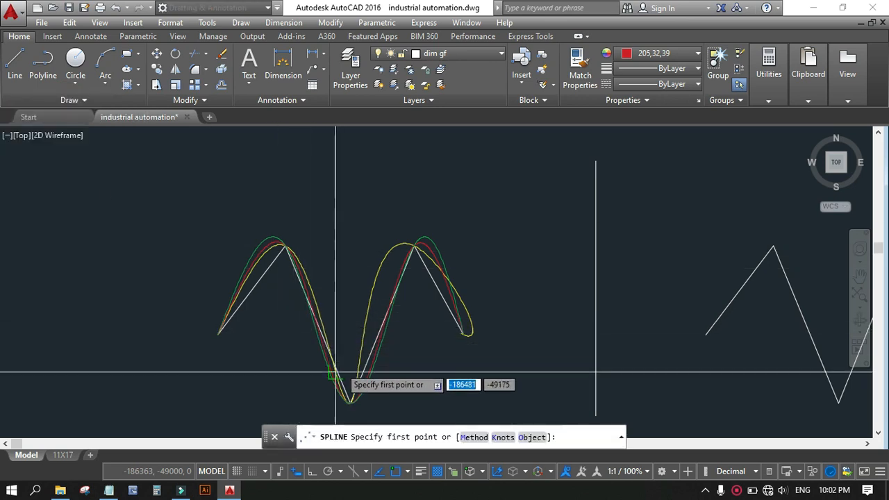
click(501, 438)
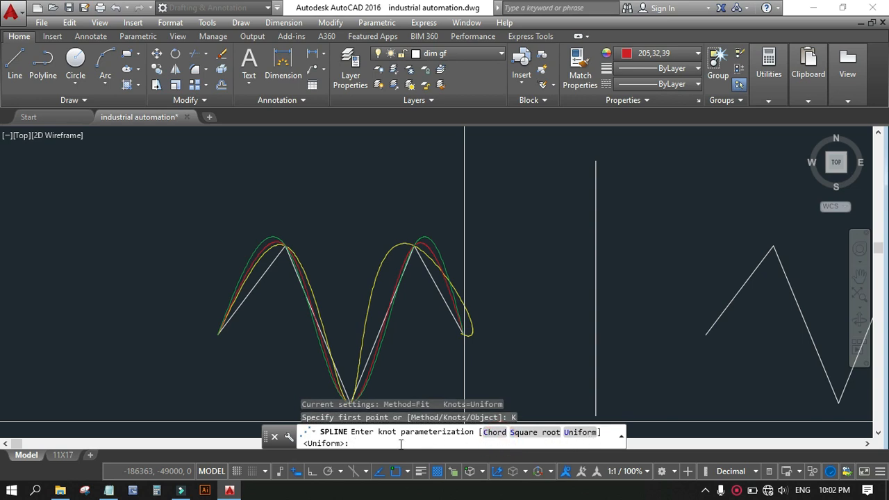
key(Escape)
key(Return)
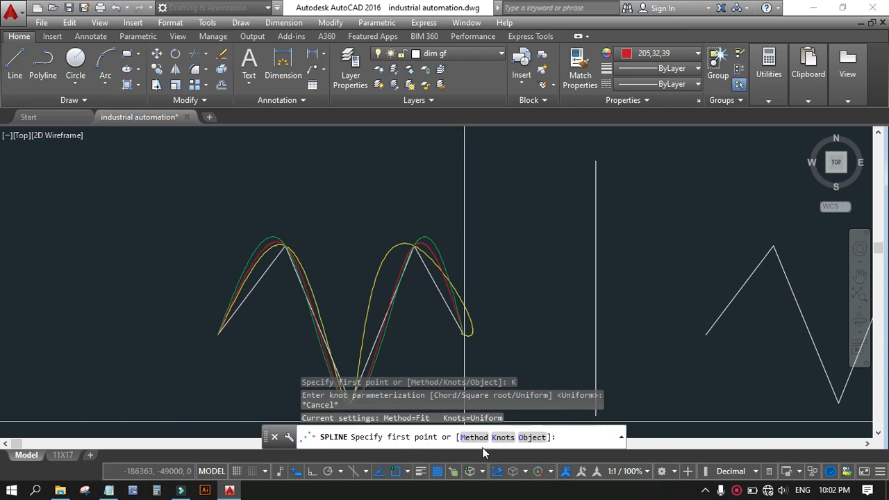
click(531, 437)
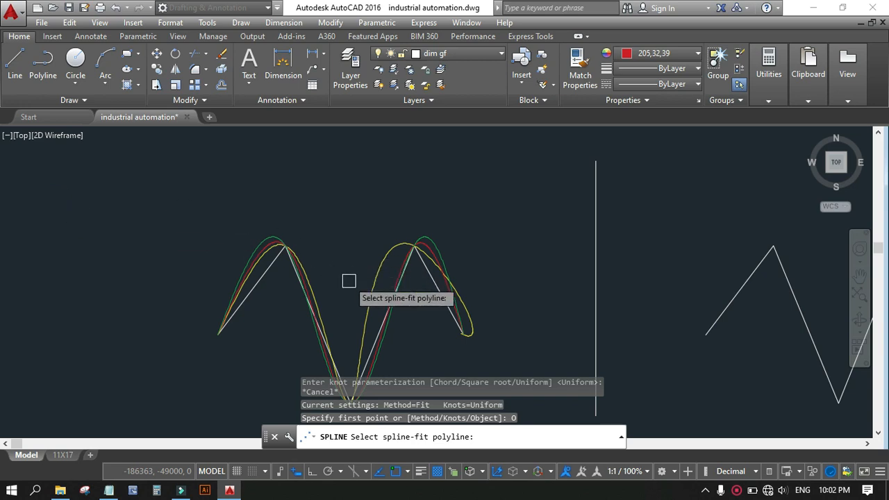
scroll(333, 276, down, 4)
scroll(341, 268, up, 4)
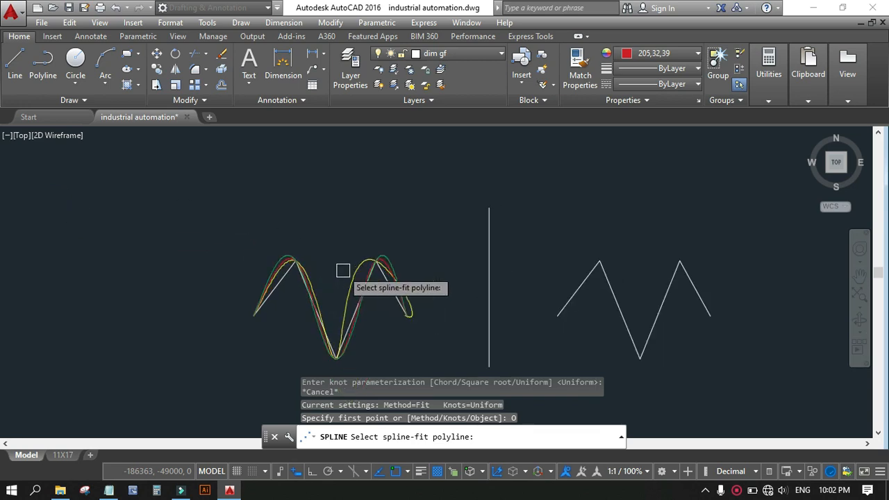
scroll(377, 294, down, 2)
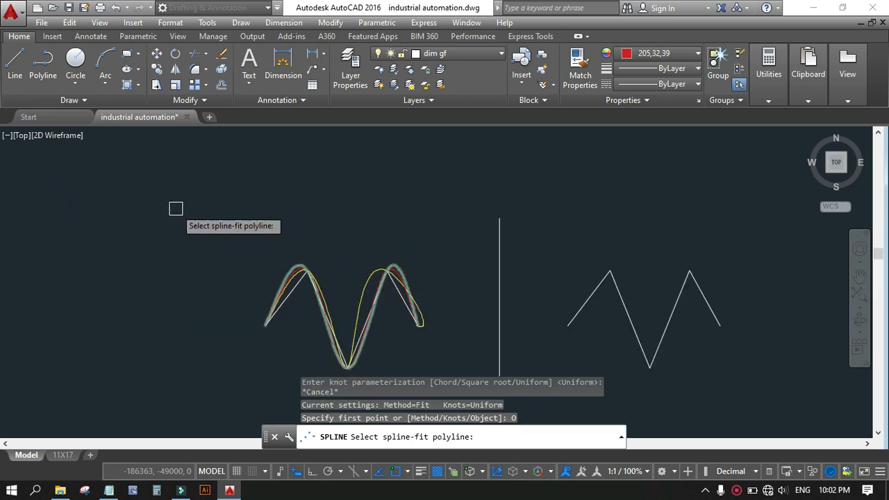
Draw an open four-segment polyline above the three compared splines, rising, dipping, rising again and ending with a short downward segment
click(46, 63)
click(104, 269)
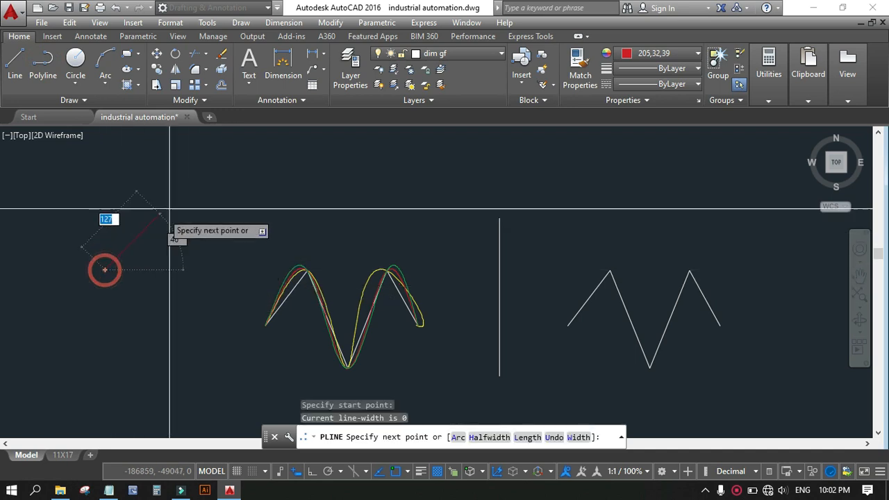
click(201, 194)
click(275, 227)
click(402, 188)
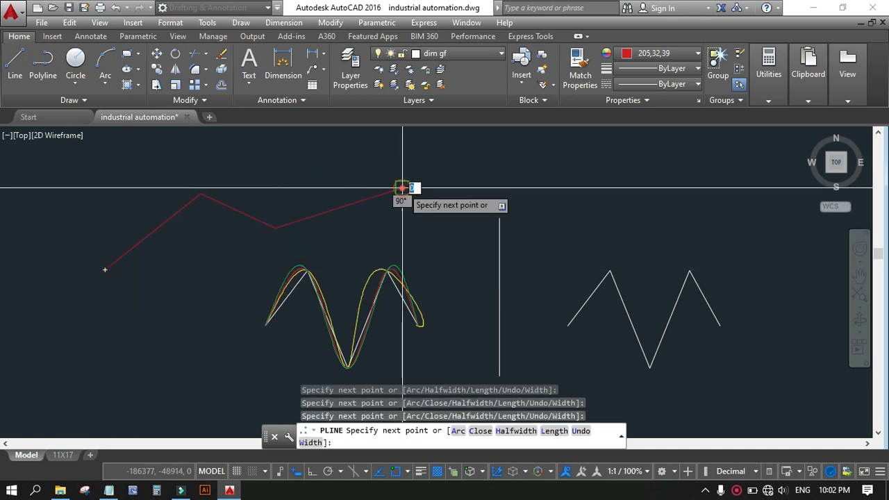
right_click(440, 230)
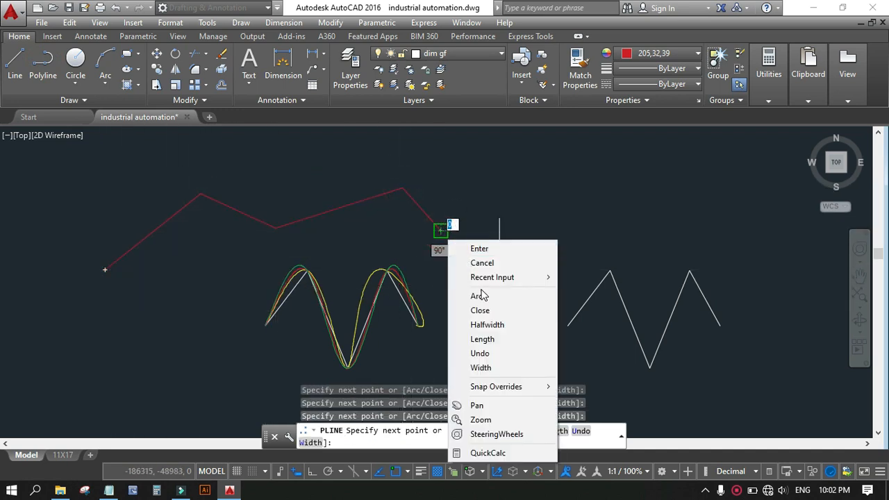
click(476, 248)
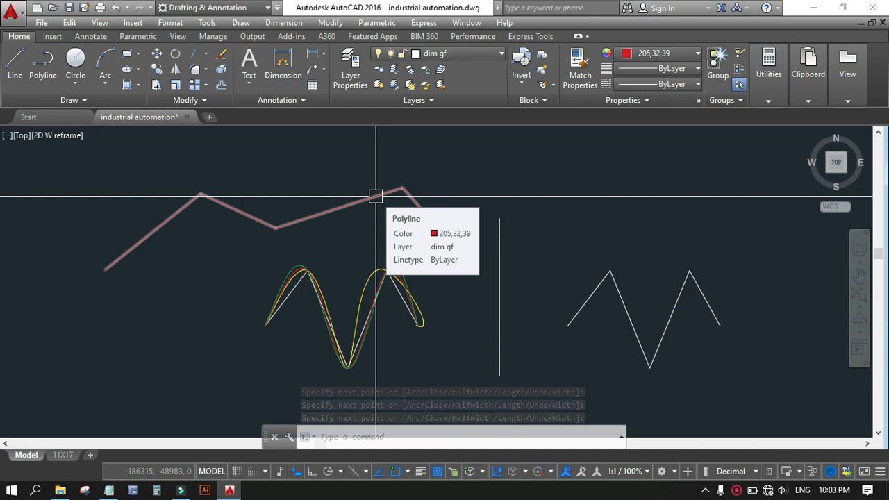
Apply Spline Fit to the new four-segment polyline above the compared splines
click(325, 212)
right_click(367, 198)
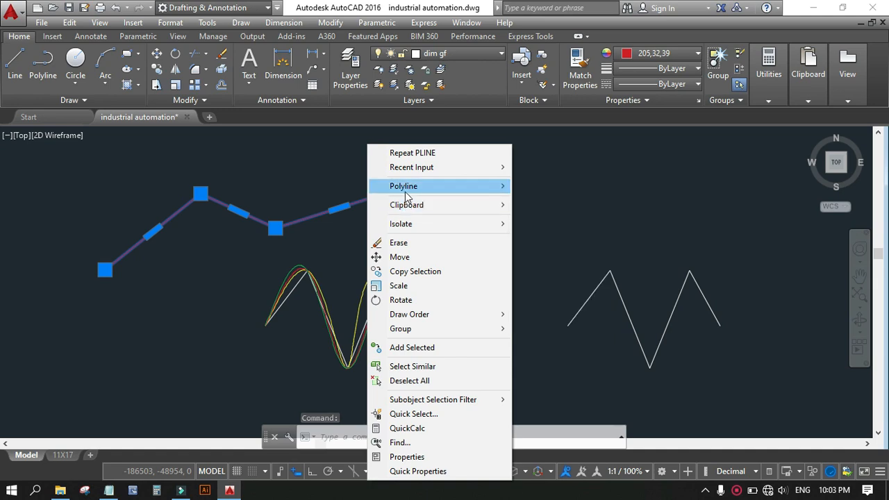
mouse_move(408, 195)
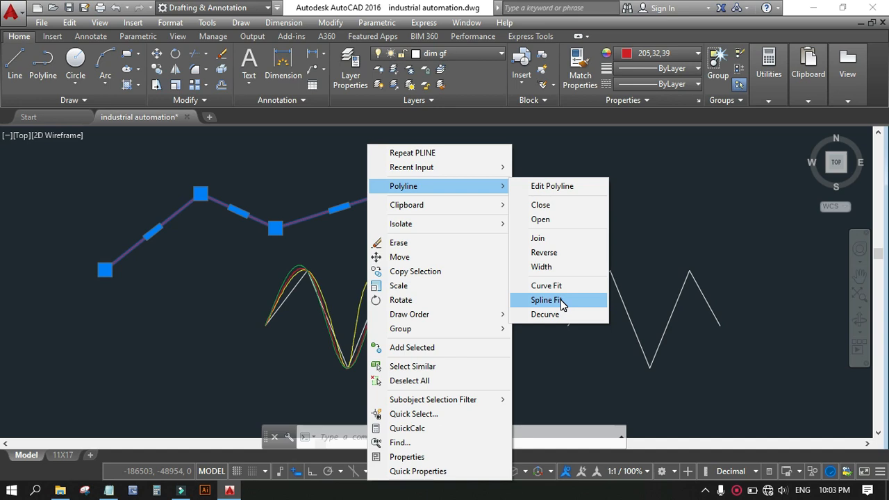
click(182, 263)
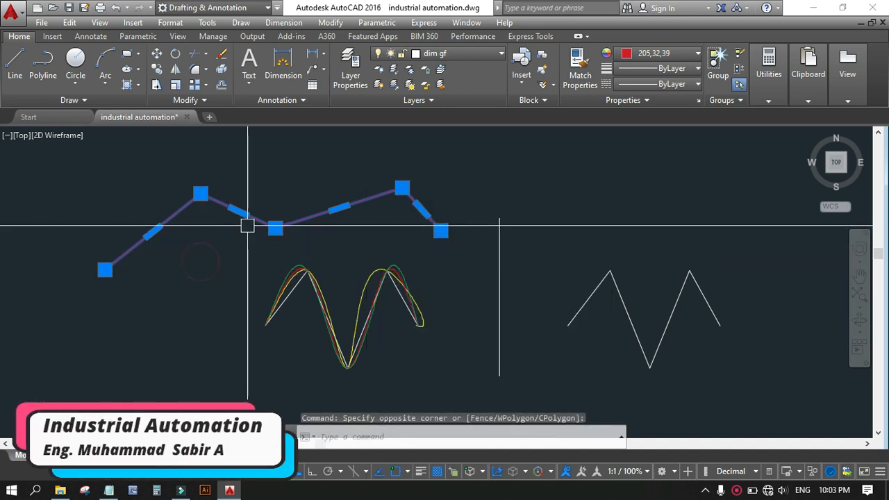
right_click(376, 196)
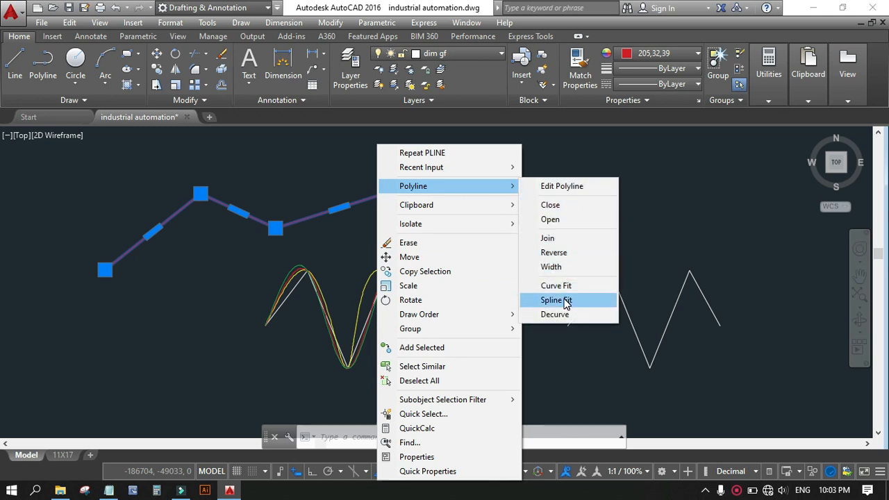
click(566, 300)
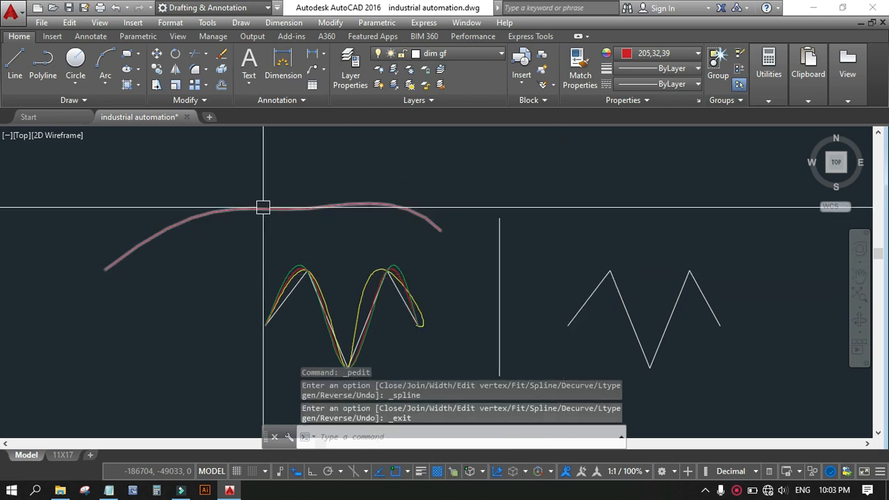
Convert the spline-fit polyline into a true spline with the Spline command's Object option
mouse_move(263, 207)
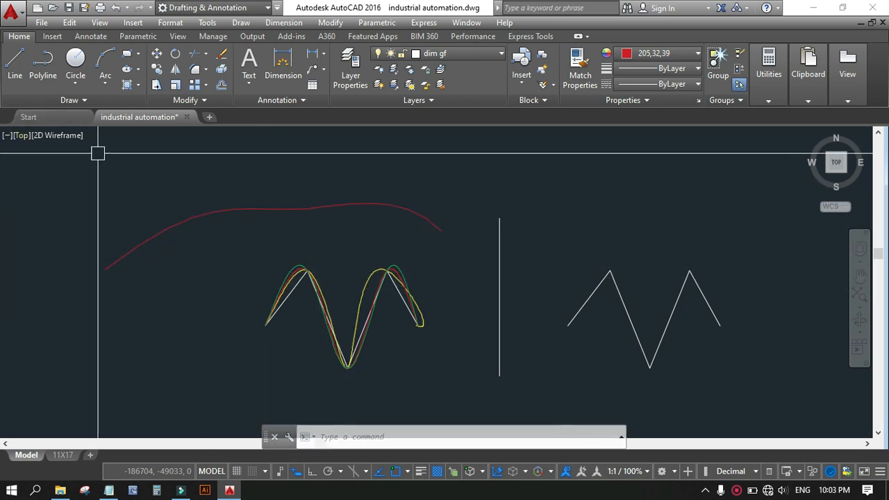
click(46, 101)
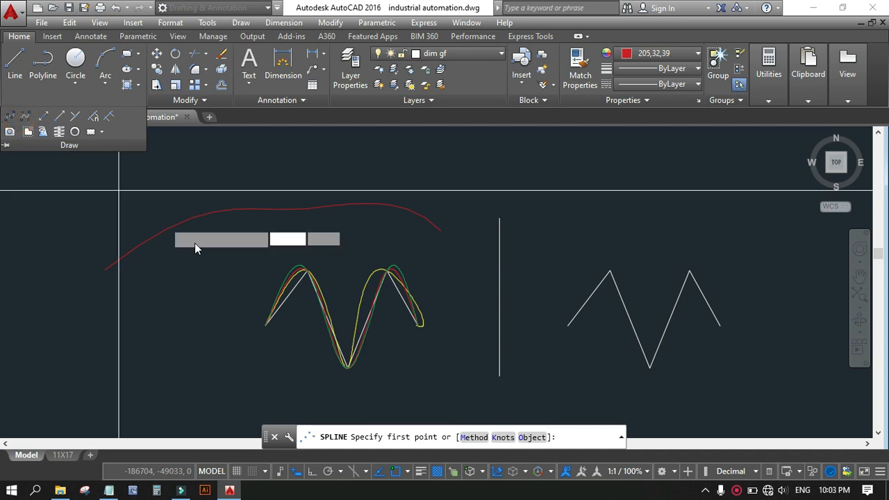
click(529, 438)
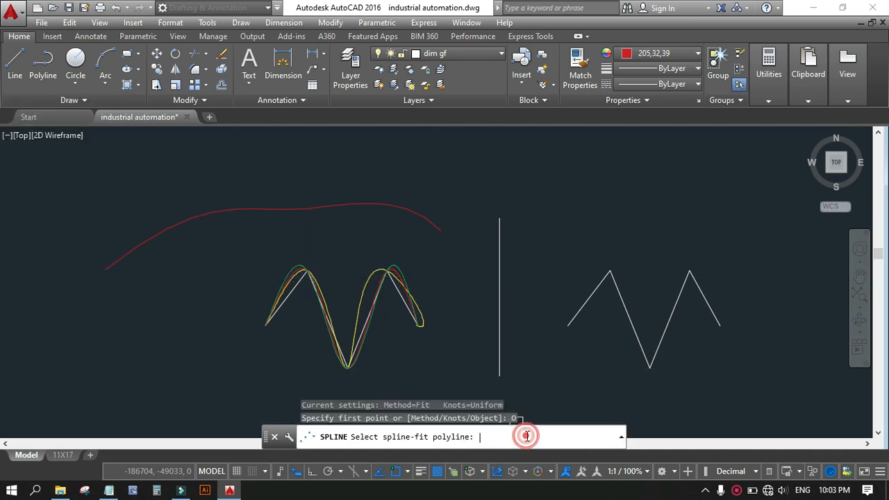
click(271, 209)
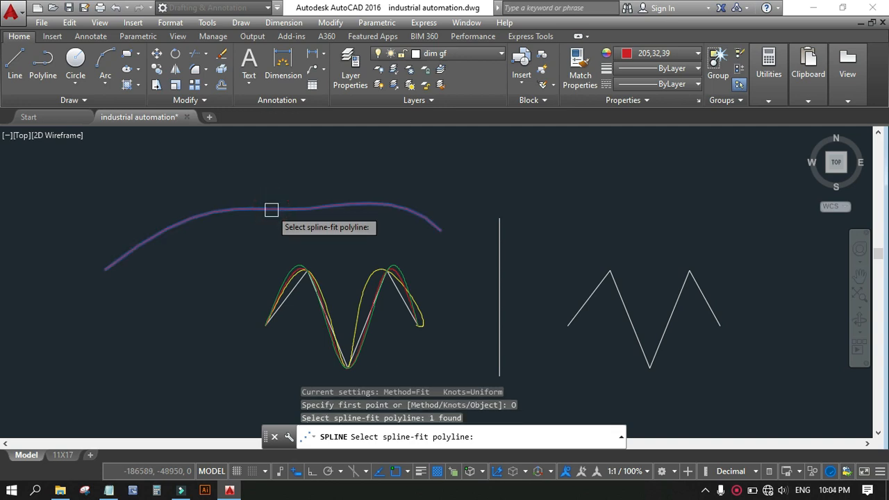
key(Return)
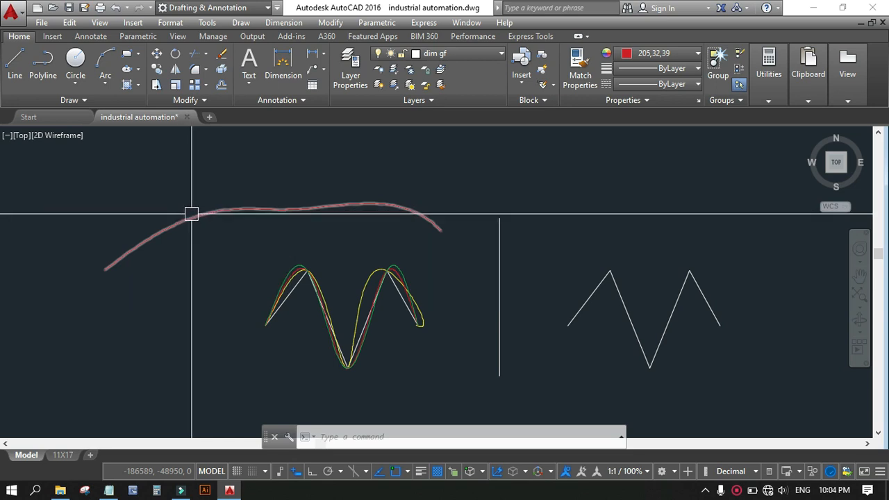
mouse_move(194, 215)
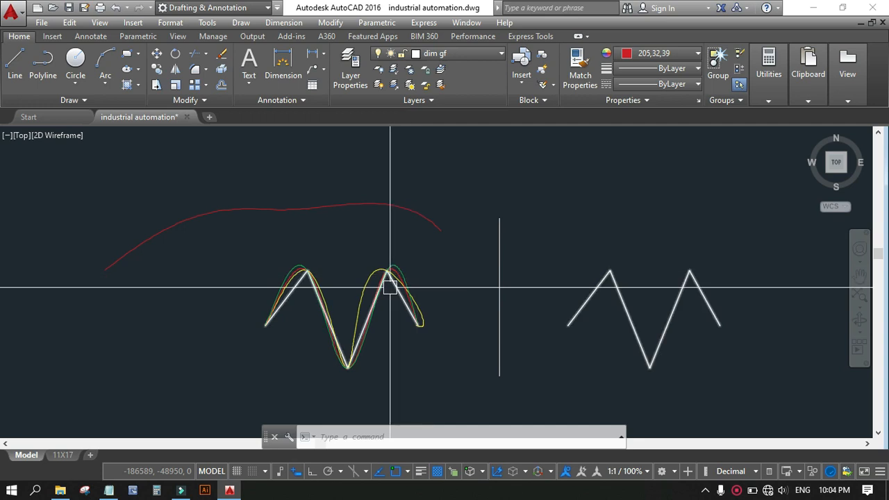
Start a CV spline for the second zigzag line and set its degree to 3
scroll(275, 220, down, 4)
scroll(350, 227, up, 5)
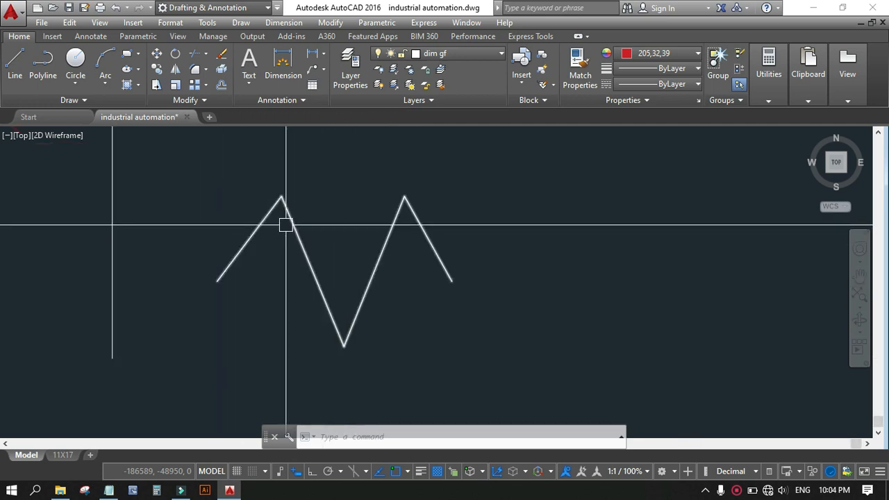
scroll(289, 227, up, 2)
scroll(329, 224, down, 2)
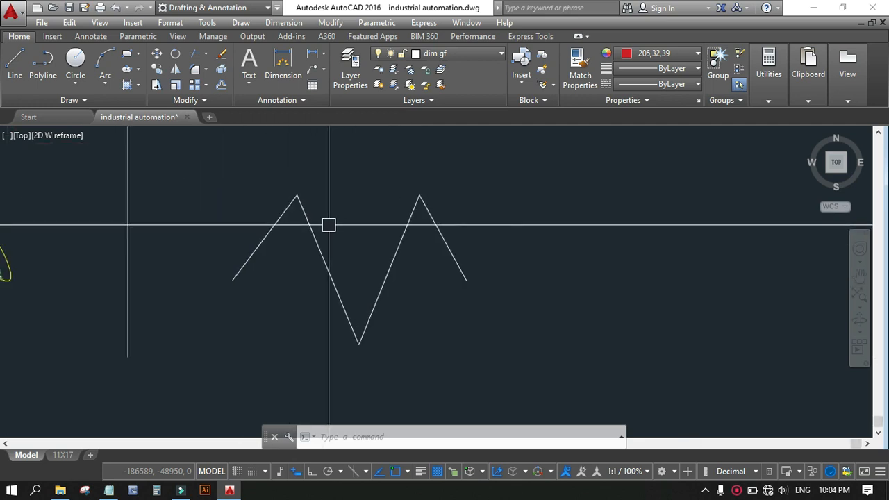
click(81, 102)
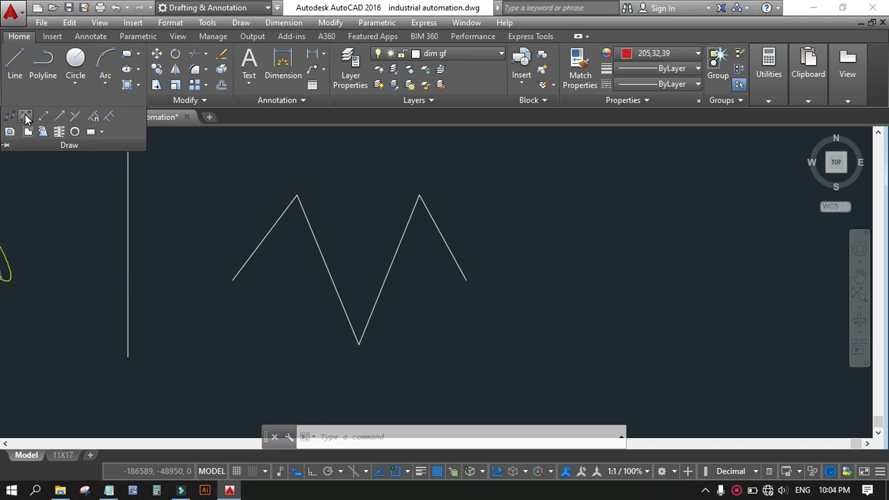
click(26, 118)
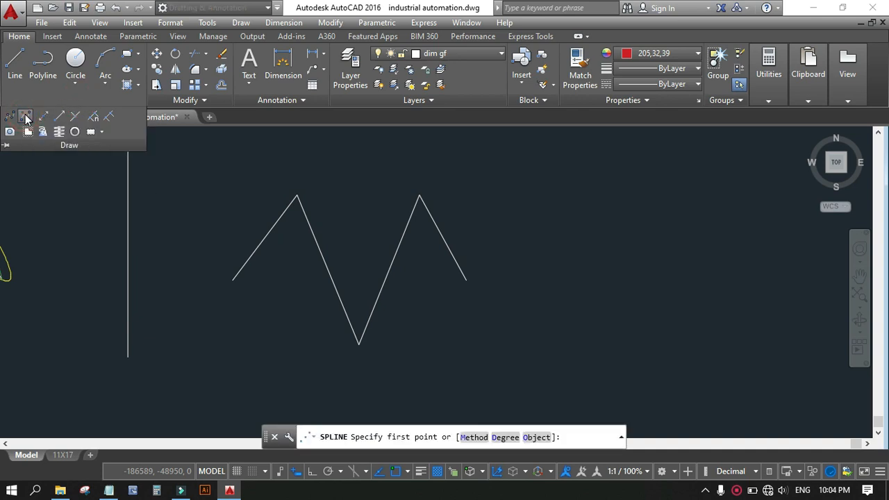
click(473, 437)
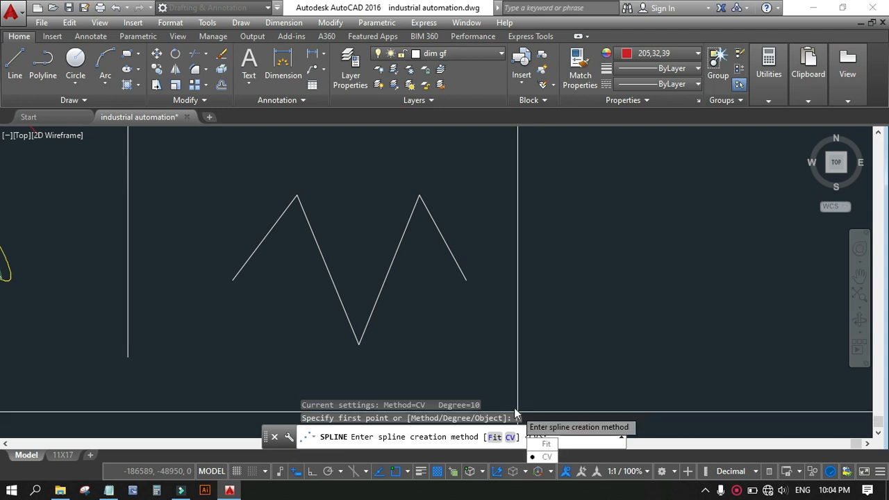
key(Escape)
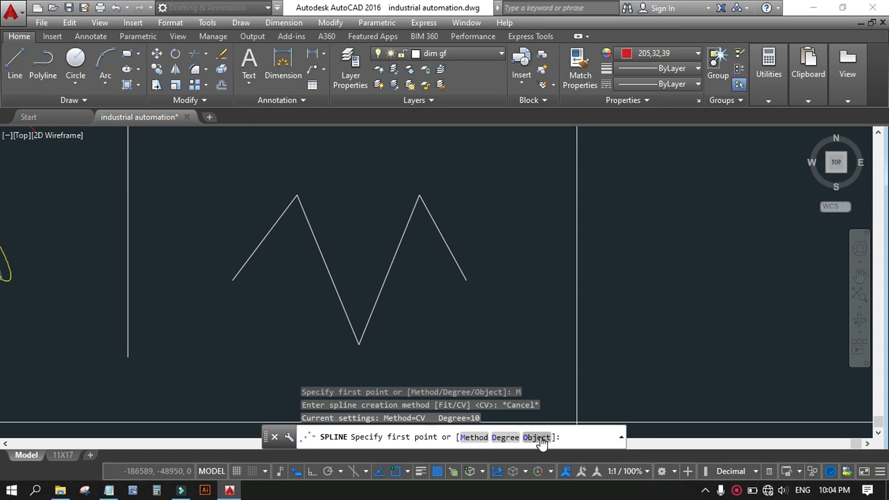
click(499, 438)
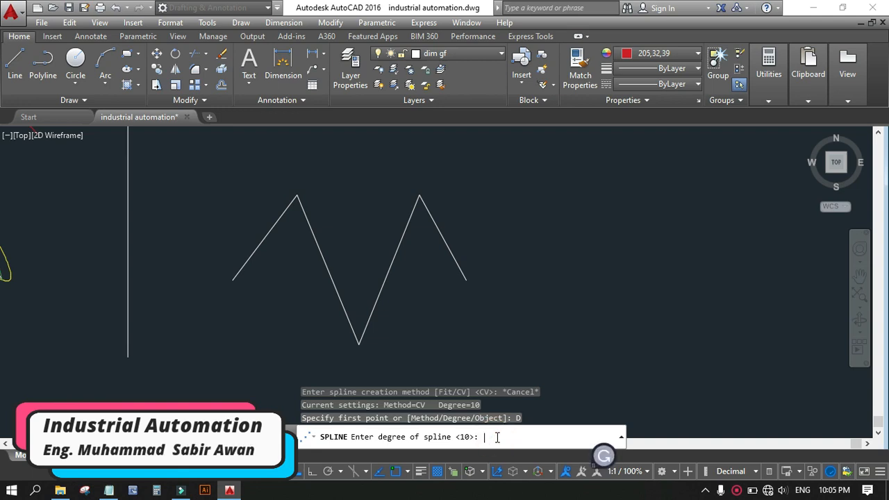
text(3)
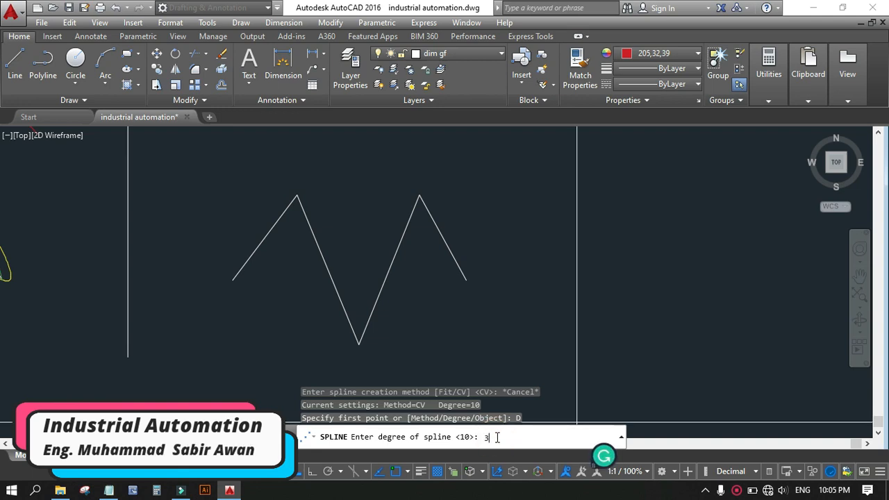
key(Return)
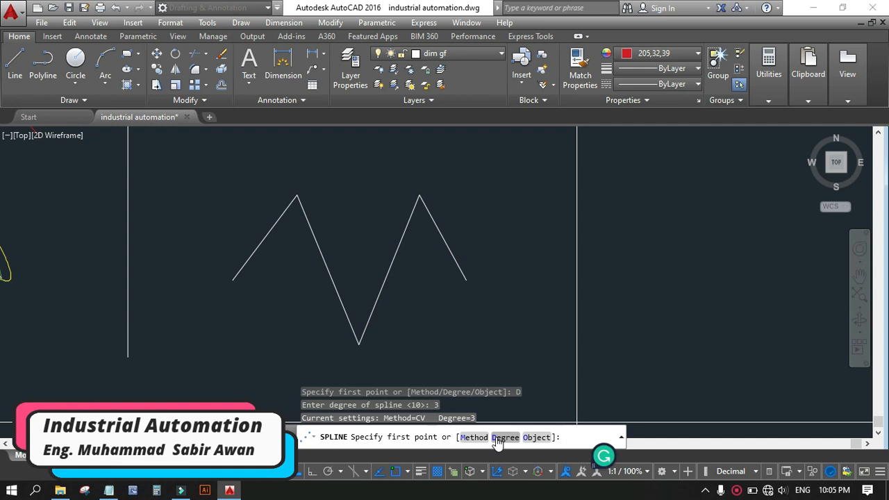
Draw the degree-3 CV spline using the second zigzag's left end, first peak, lower middle vertex, second peak and right end as control vertices
click(232, 279)
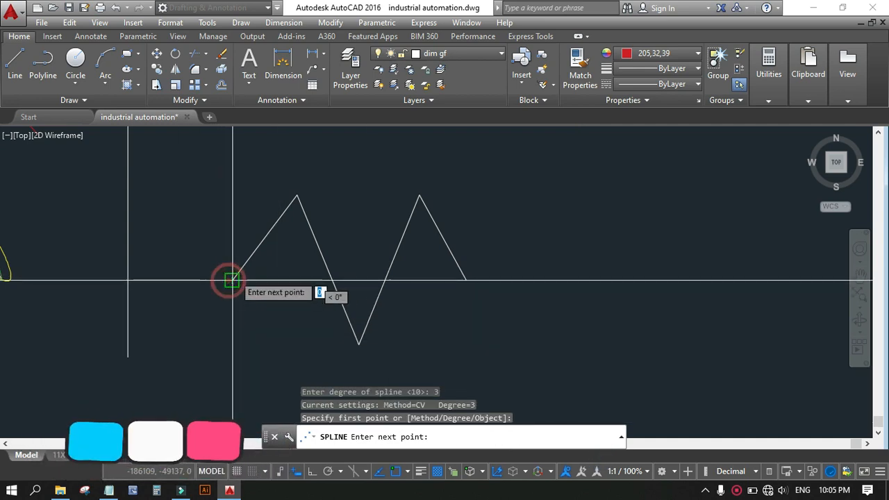
click(297, 196)
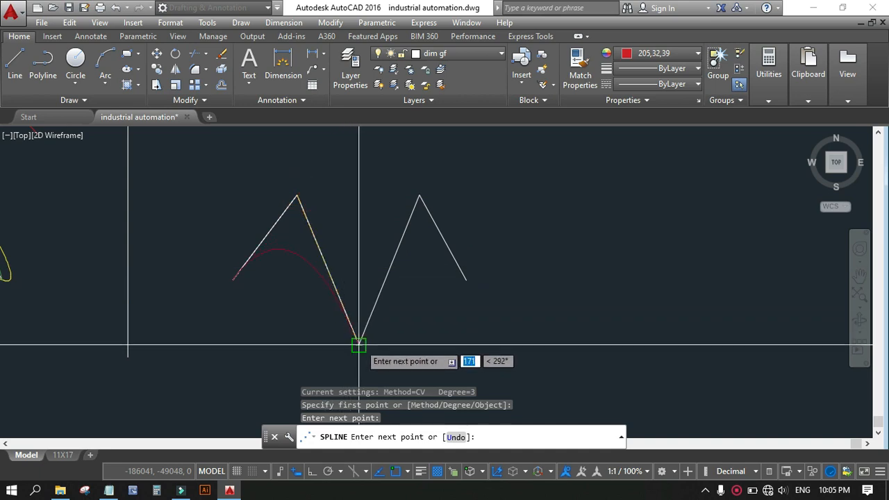
click(358, 343)
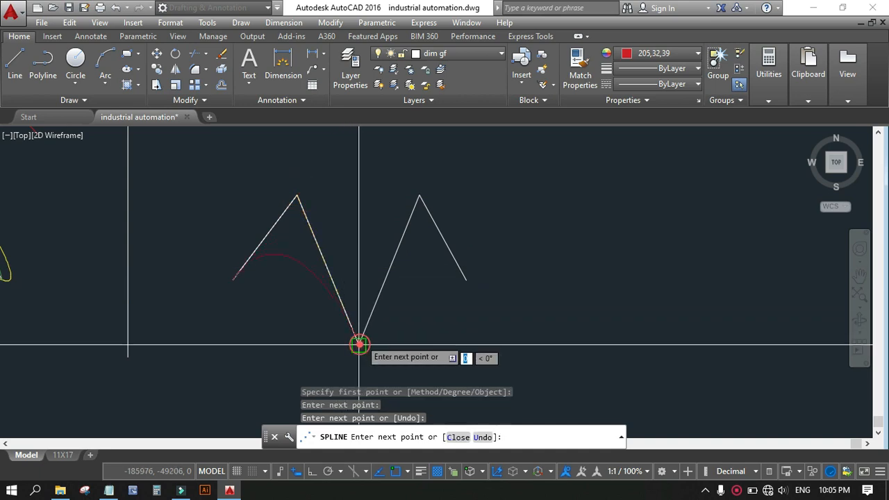
click(419, 196)
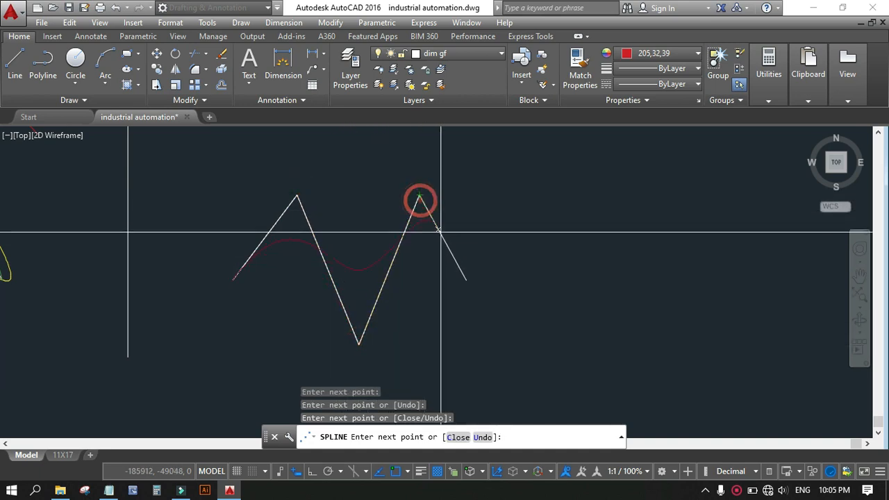
click(466, 279)
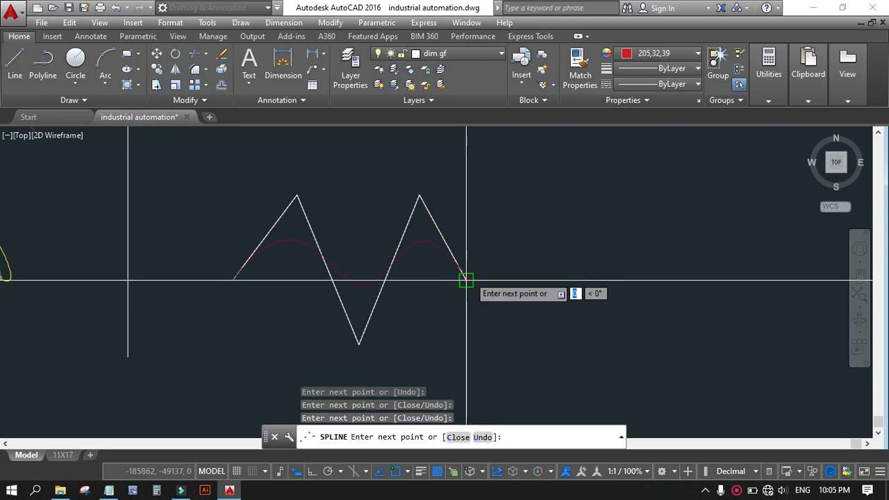
key(Return)
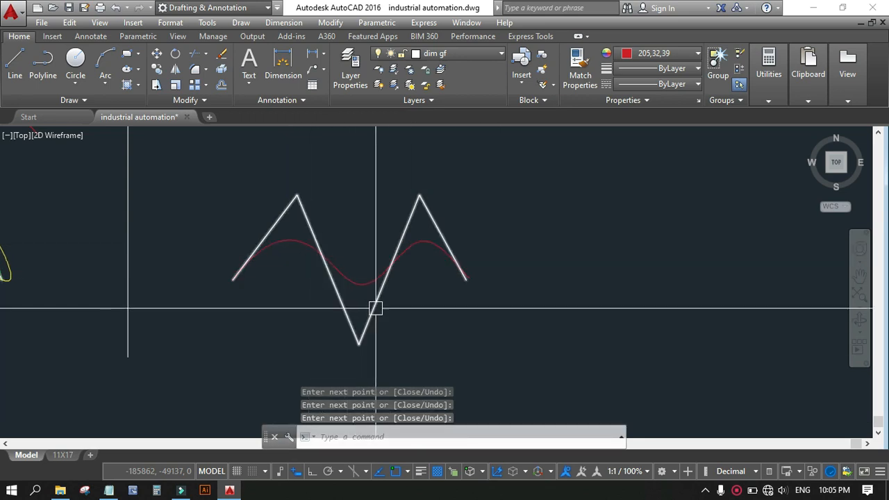
right_click(437, 330)
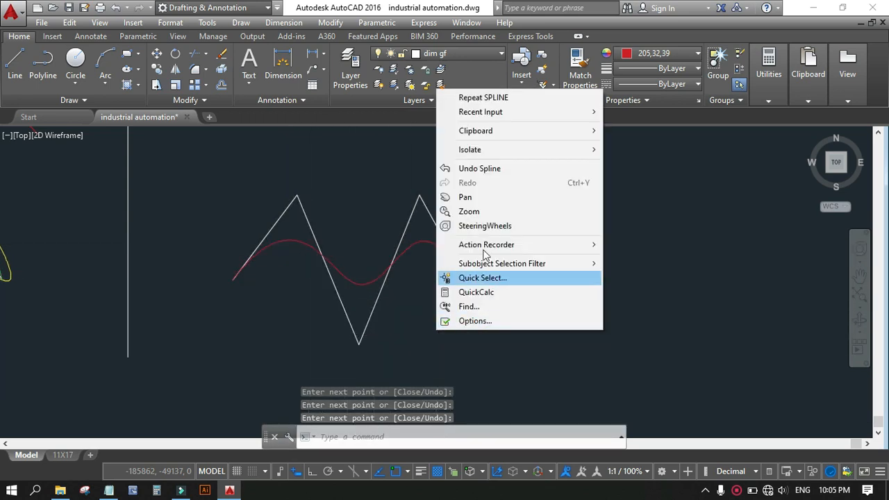
Start another CV spline, set its degree to 6 and change the current colour to yellow 241,235,31
click(466, 103)
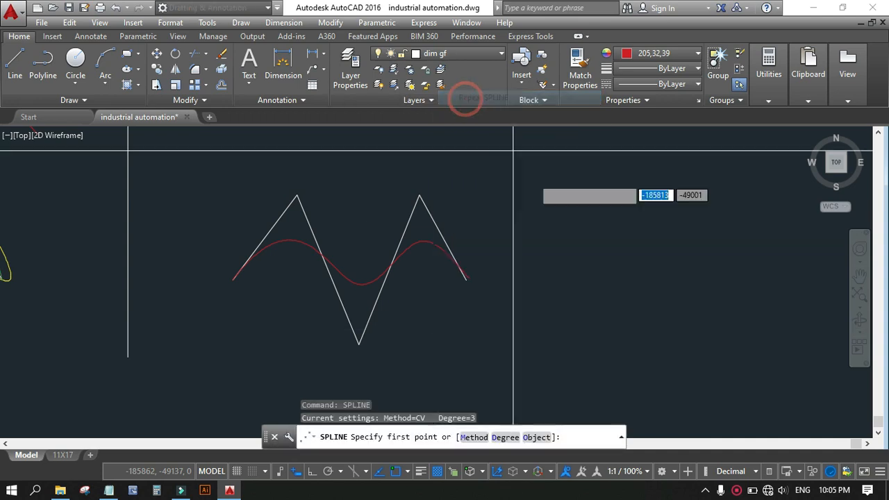
click(506, 438)
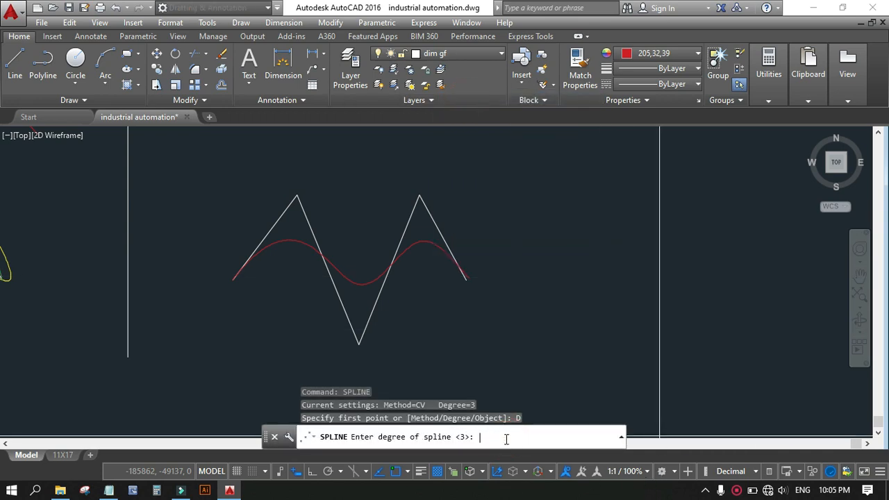
key(Return)
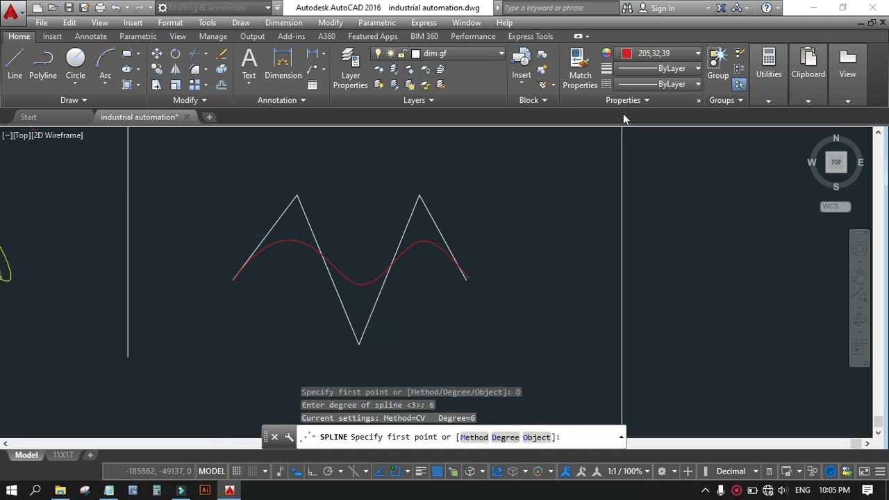
click(629, 54)
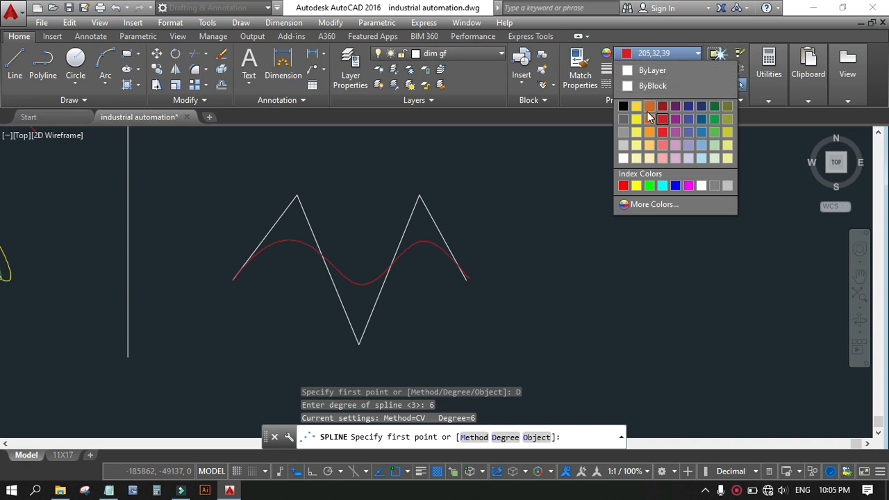
click(636, 121)
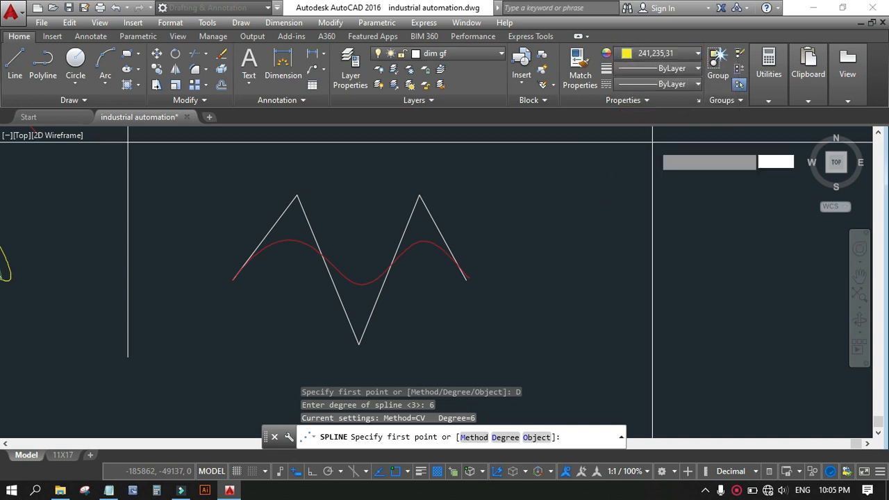
Draw the degree-6 CV spline using the second zigzag's left end, first peak, lower middle vertex, second peak and right end as control vertices
click(232, 278)
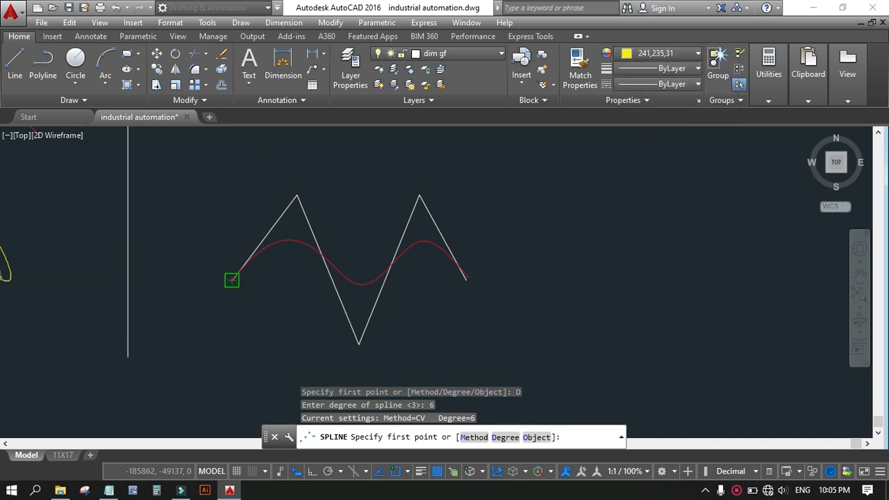
click(297, 197)
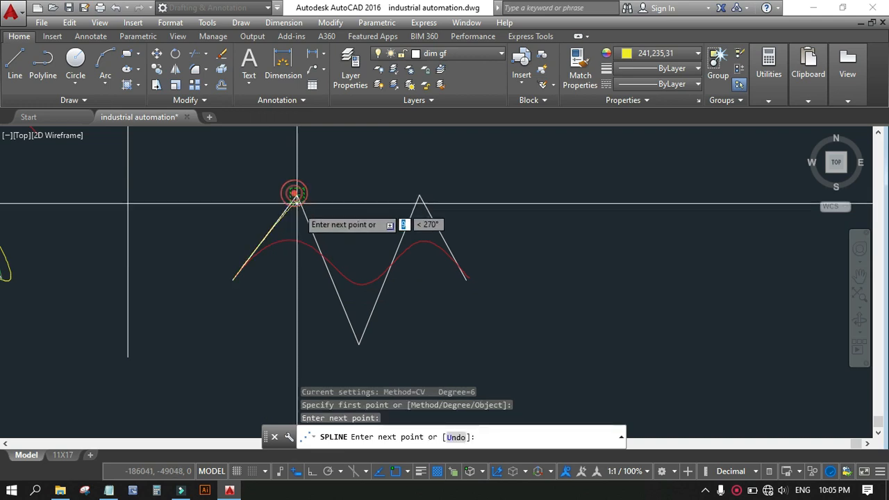
click(358, 342)
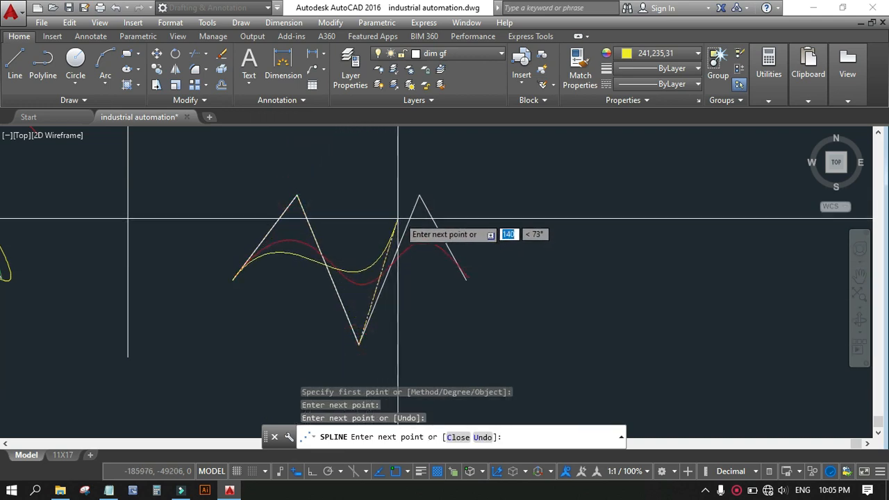
click(418, 197)
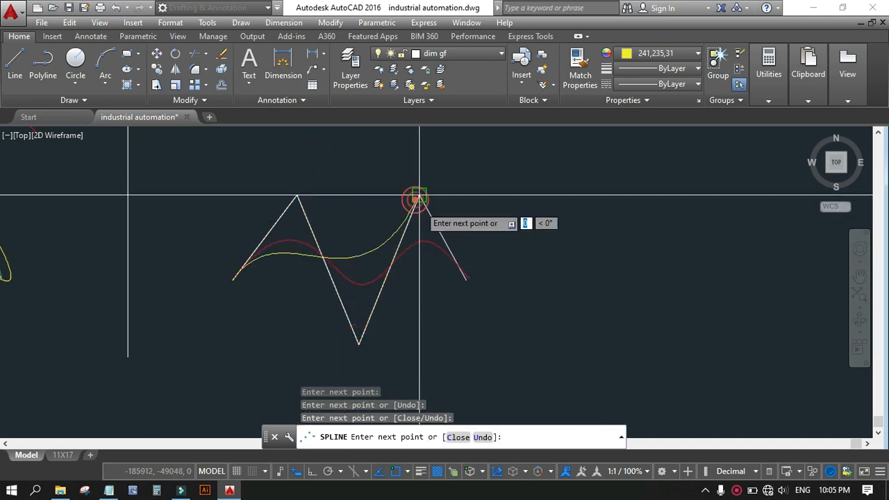
click(466, 280)
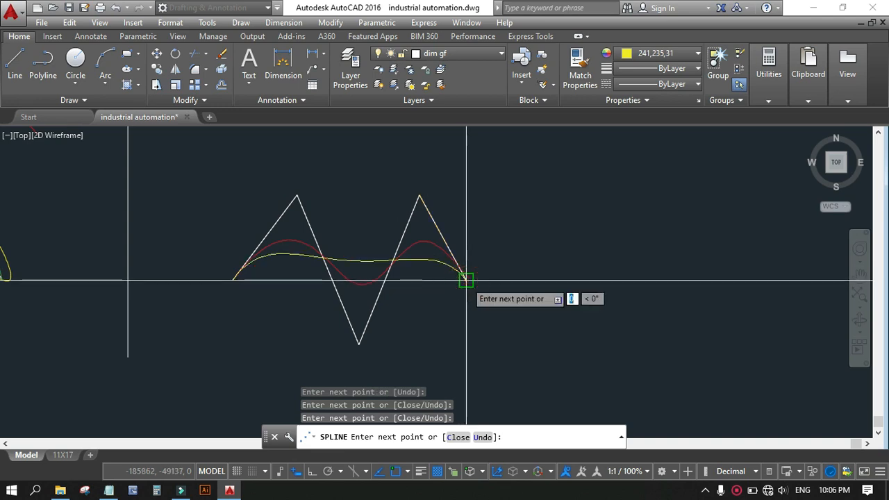
key(Return)
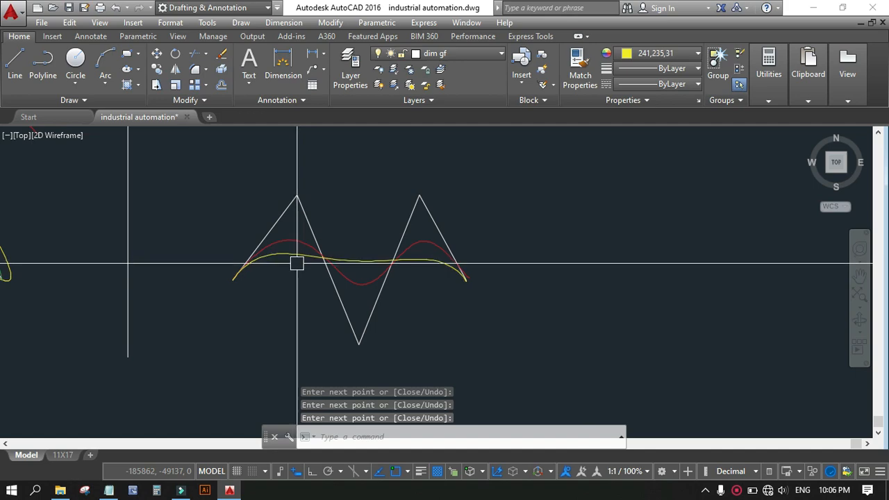
Compare the CV splines of different degrees on the second zigzag closely, and against the Fit splines on the first zigzag
scroll(297, 263, up, 4)
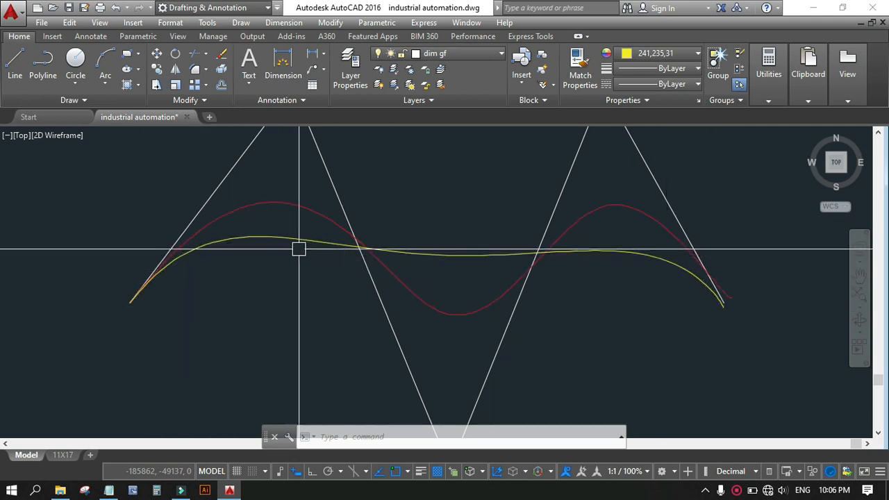
scroll(416, 247, up, 5)
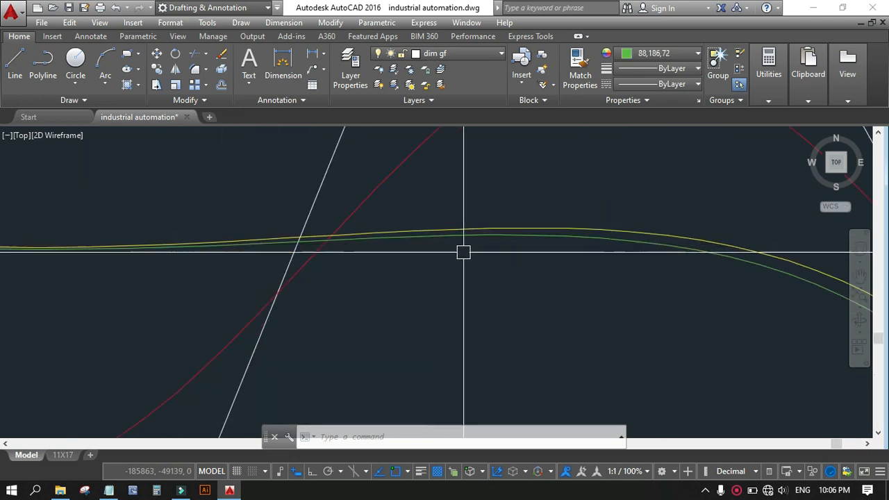
scroll(463, 252, down, 3)
scroll(482, 268, down, 3)
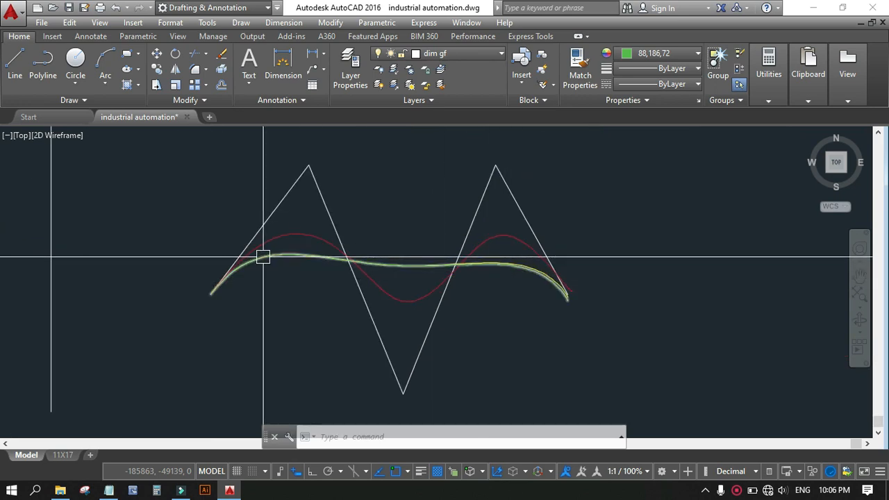
scroll(463, 292, down, 8)
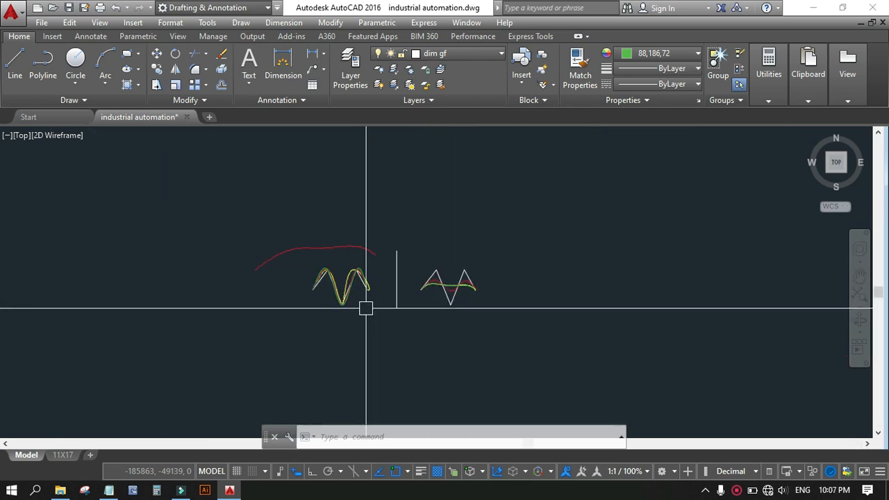
scroll(391, 290, up, 4)
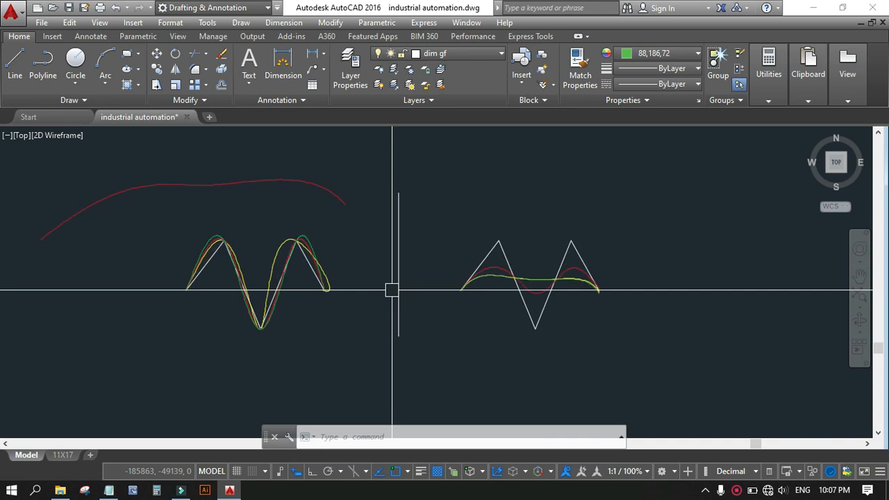